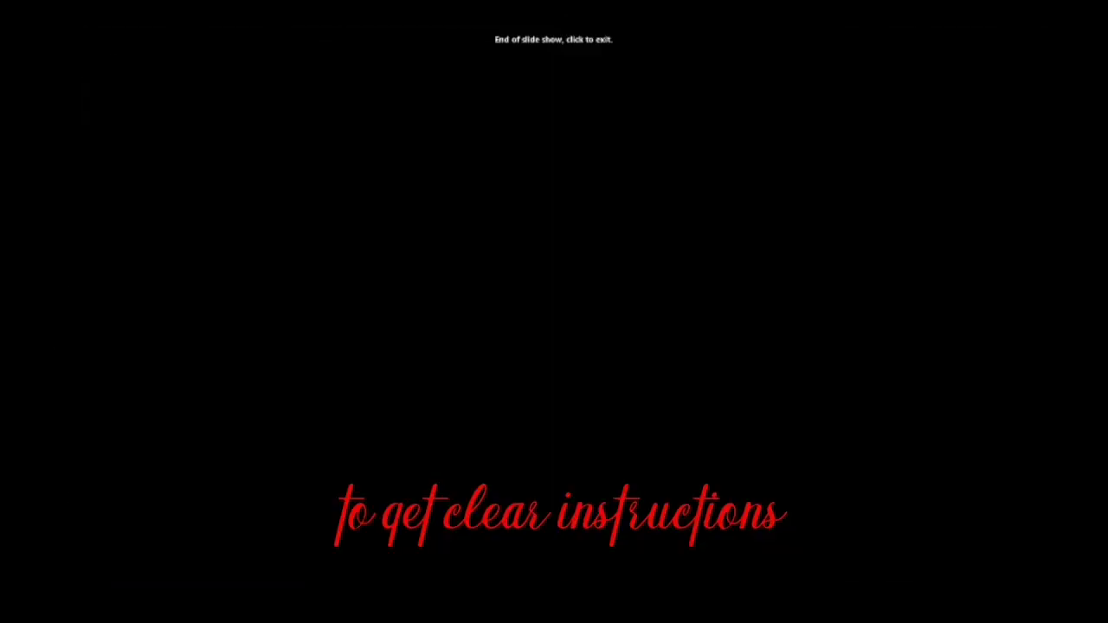
End the intro slide show and show the File Info page for Presentation1
key("Escape")
left_click(76, 38)
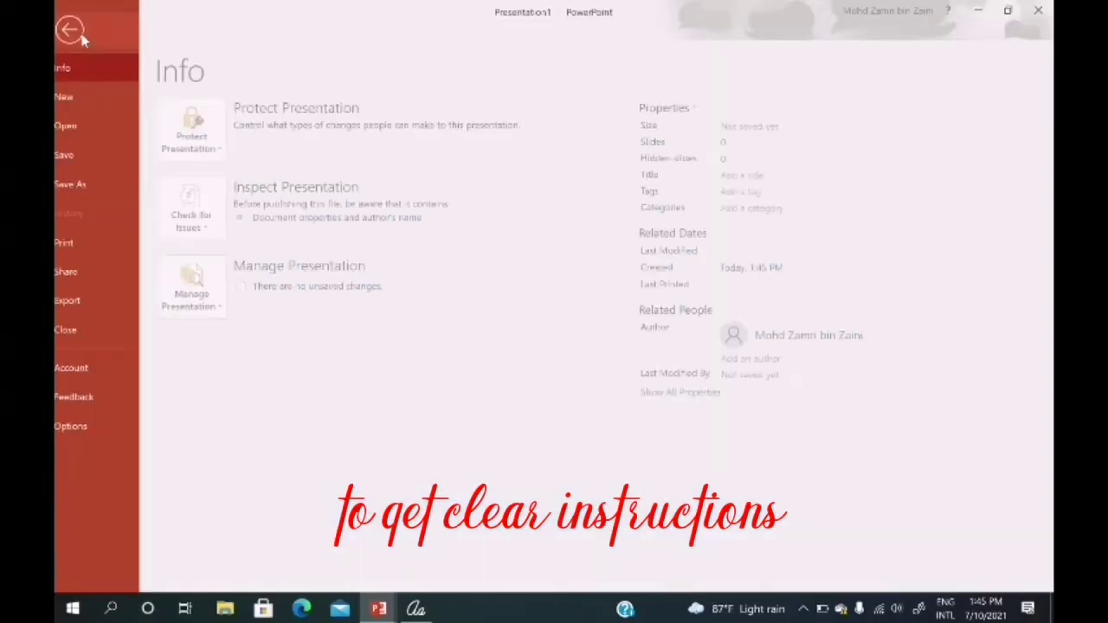
Create a blank presentation and delete its title and subtitle placeholders
left_click(75, 97)
left_click(267, 251)
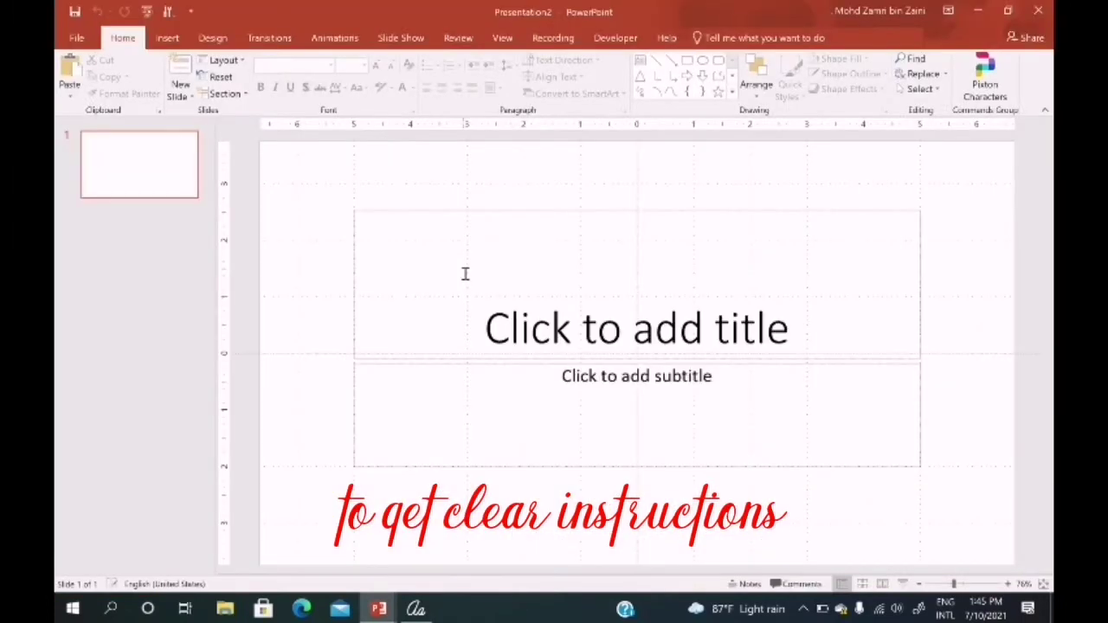
left_click(511, 213)
key("Delete")
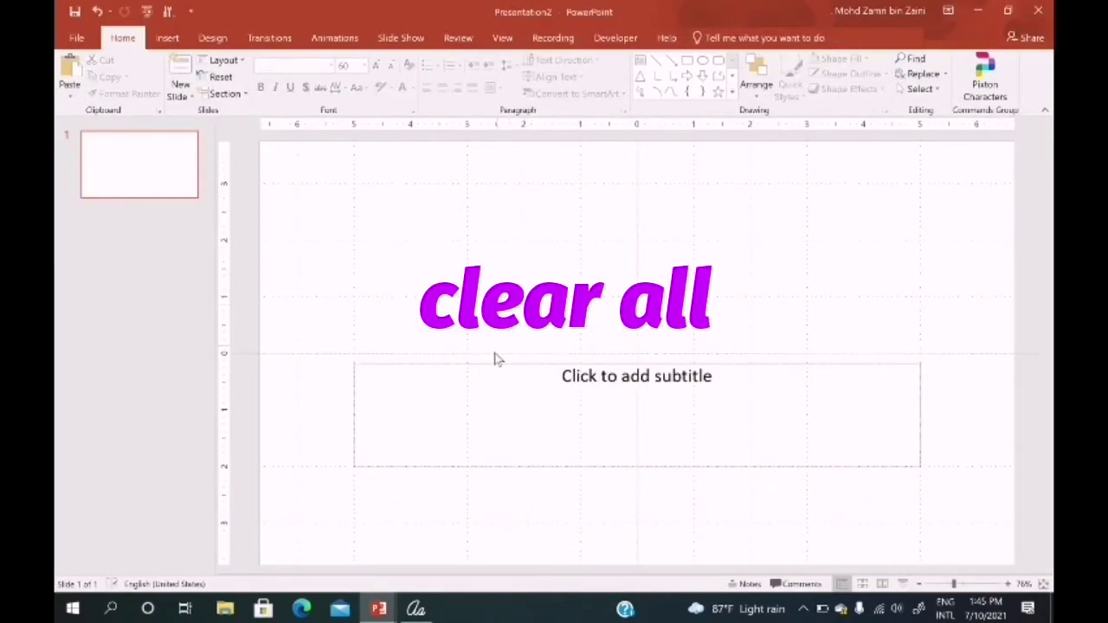
left_click(495, 366)
key("Delete")
Draw a rounded rectangle filling most of the slide, with slightly less rounded corners
left_click(168, 39)
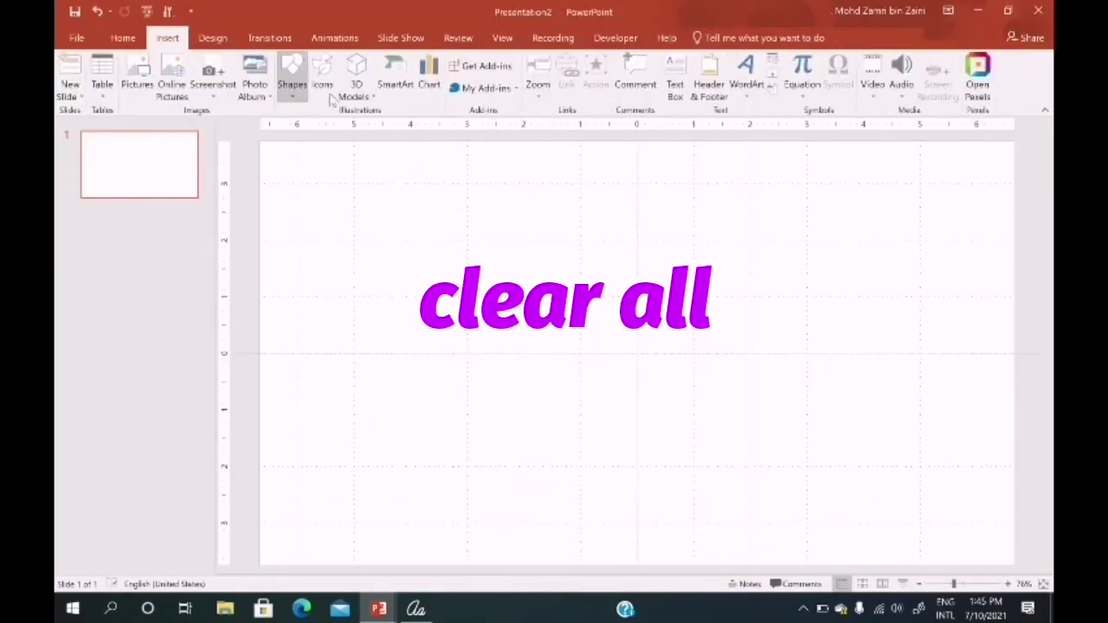
left_click(292, 84)
left_click(317, 173)
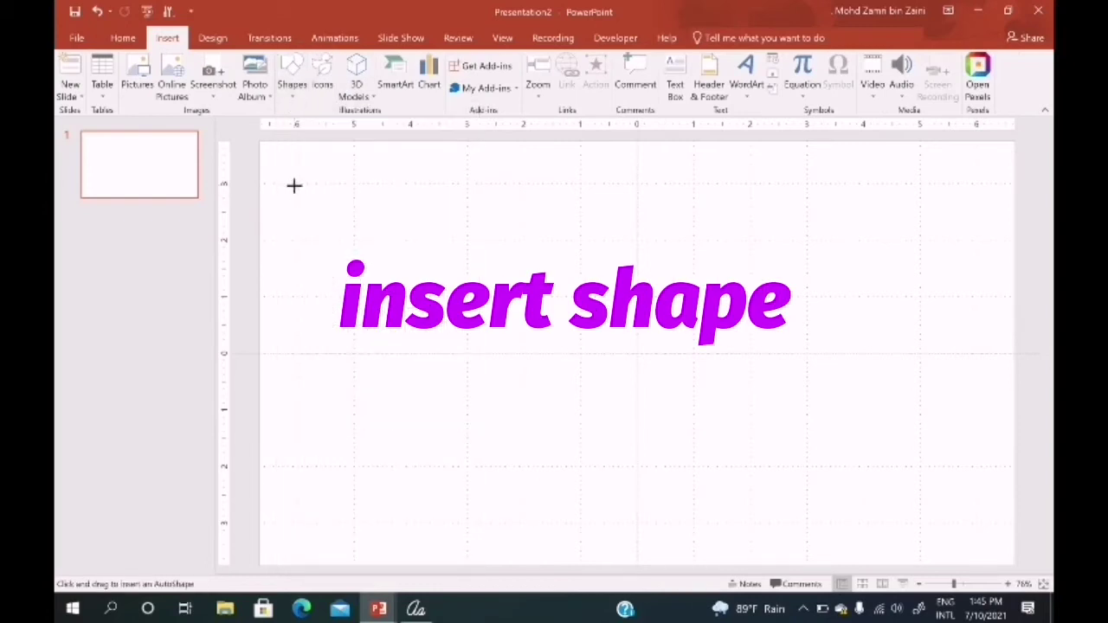
left_click_drag(294, 185, 978, 547)
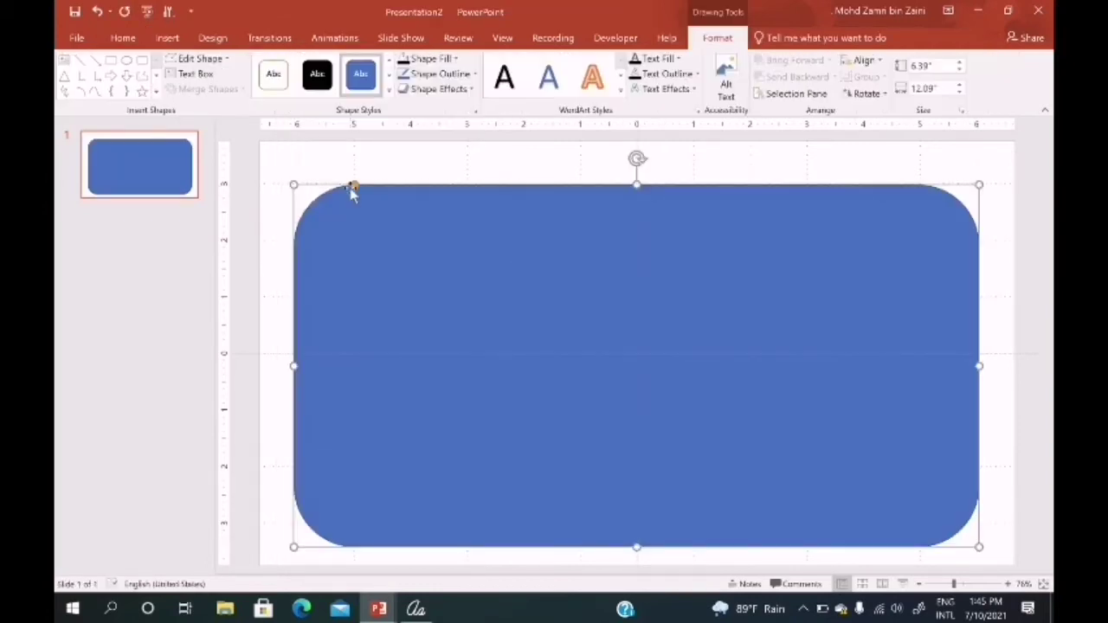
left_click_drag(349, 185, 317, 187)
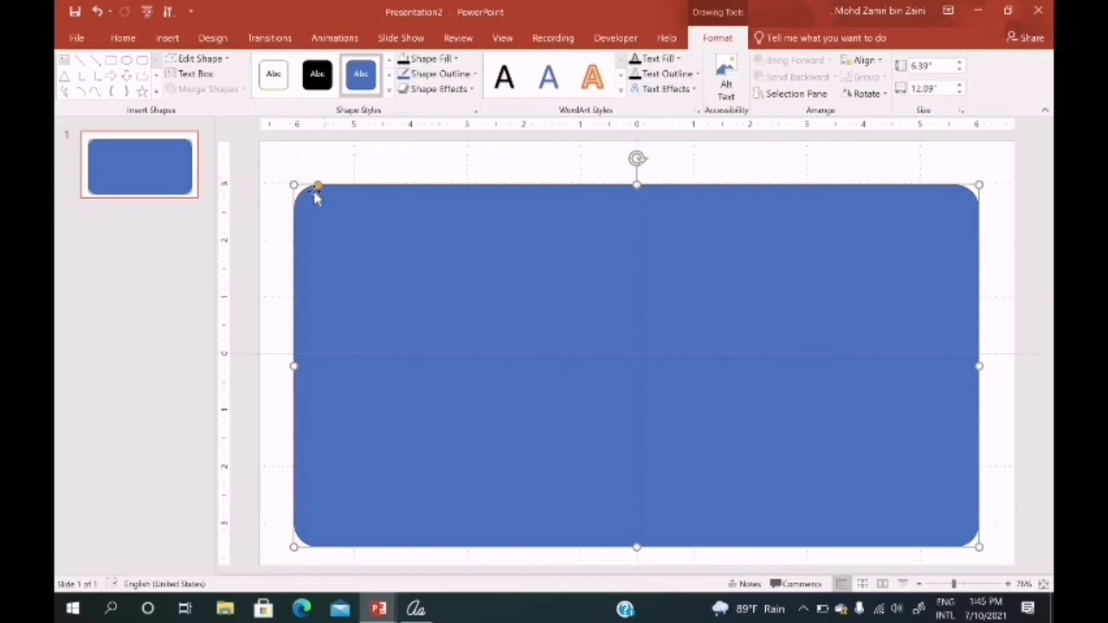
left_click(442, 180)
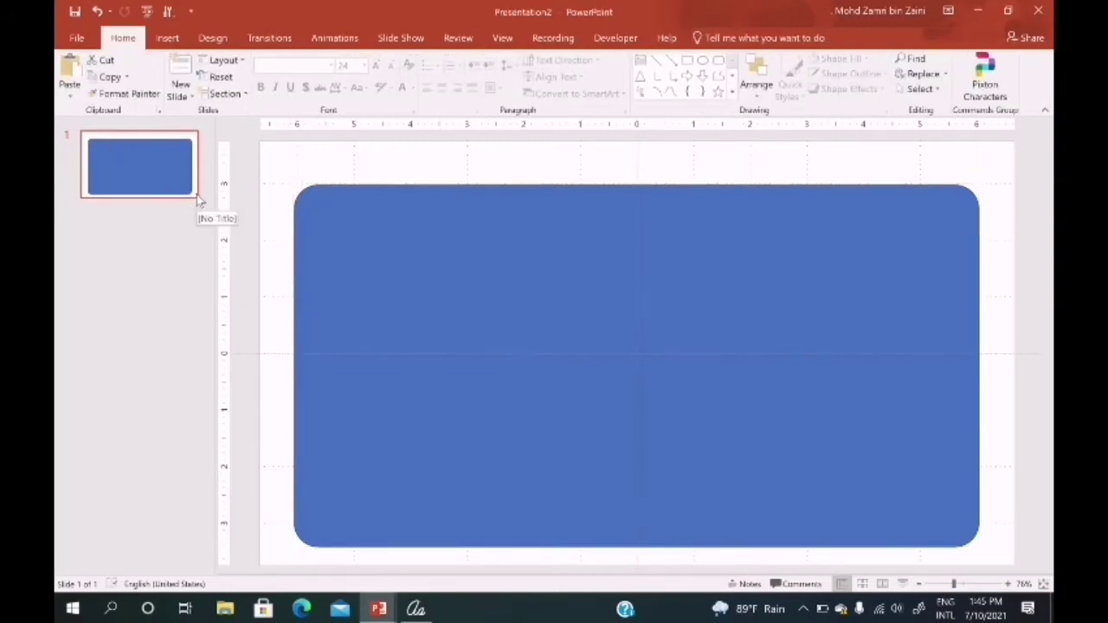
right_click(171, 145)
Set the slide background to a solid black fill
left_click(250, 338)
left_click(862, 228)
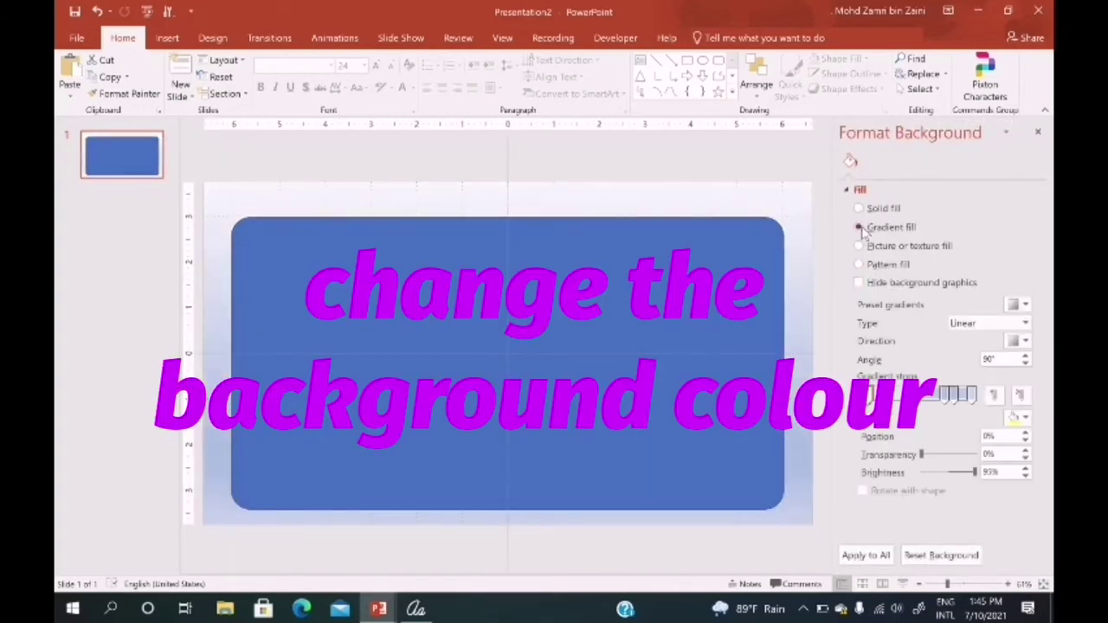
left_click(1027, 309)
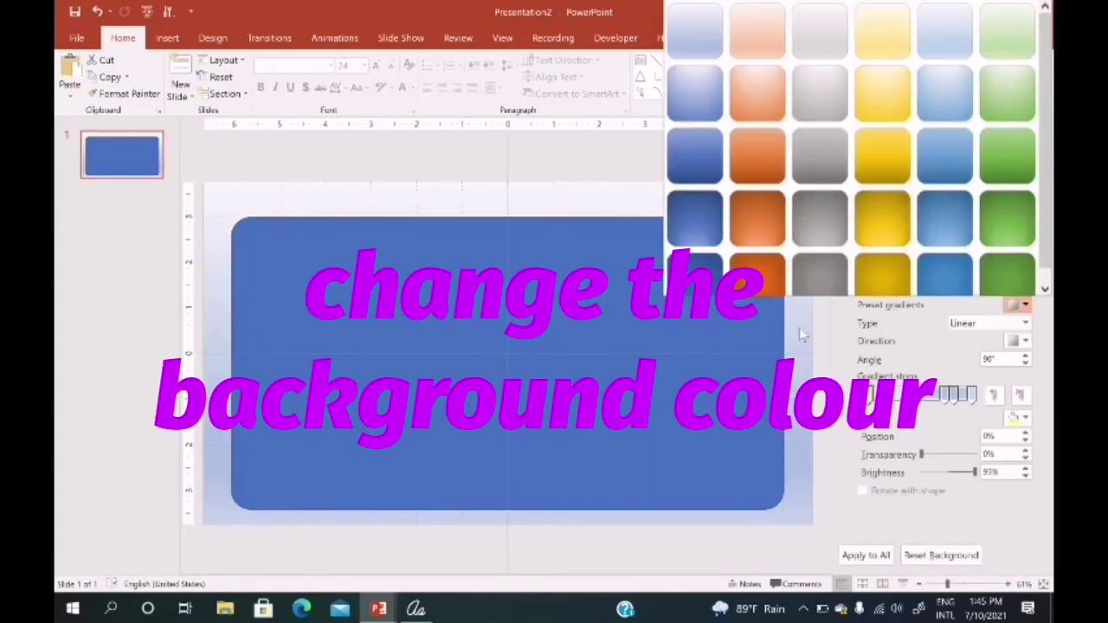
left_click(802, 329)
left_click(860, 209)
left_click(1019, 304)
left_click(958, 348)
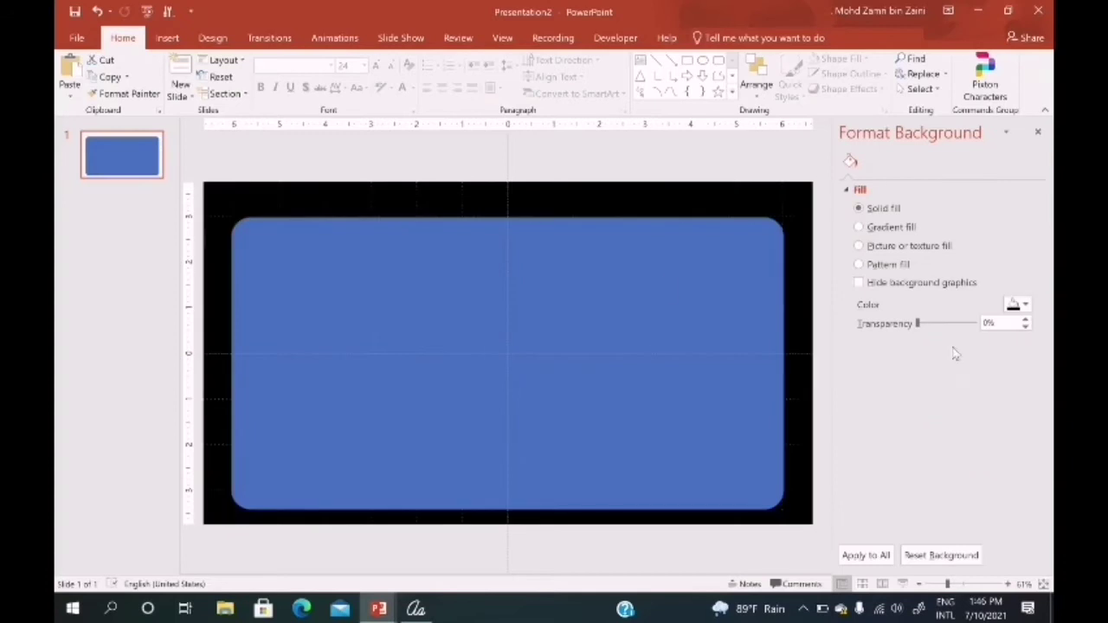
Fill the rounded rectangle white to form the paper page
left_click(369, 256)
left_click(1018, 341)
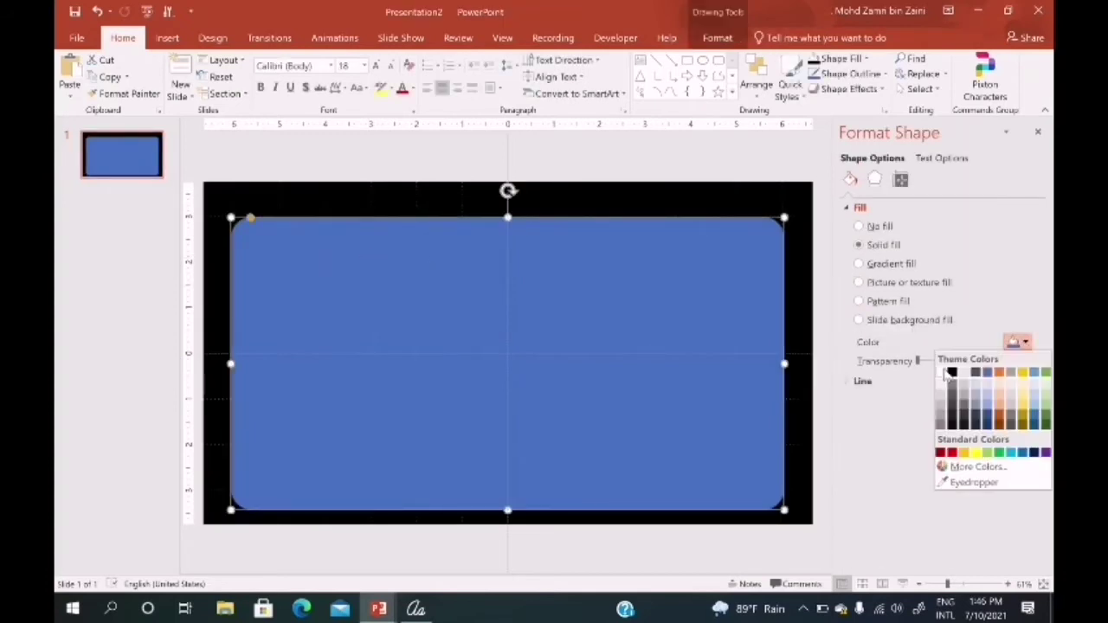
left_click(942, 369)
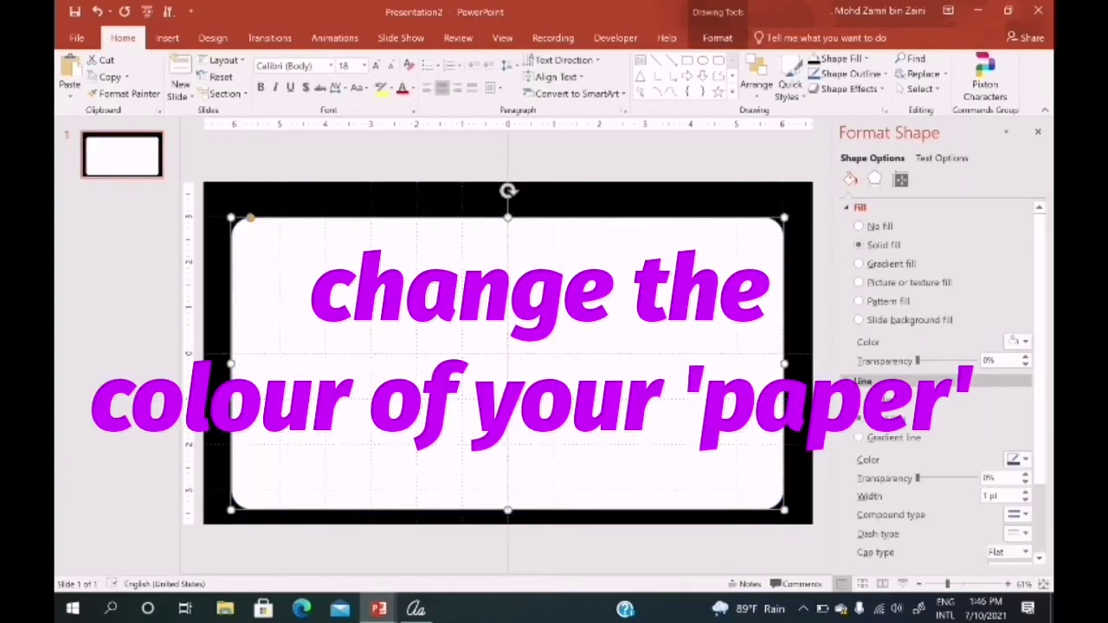
left_click(647, 206)
left_click(485, 243)
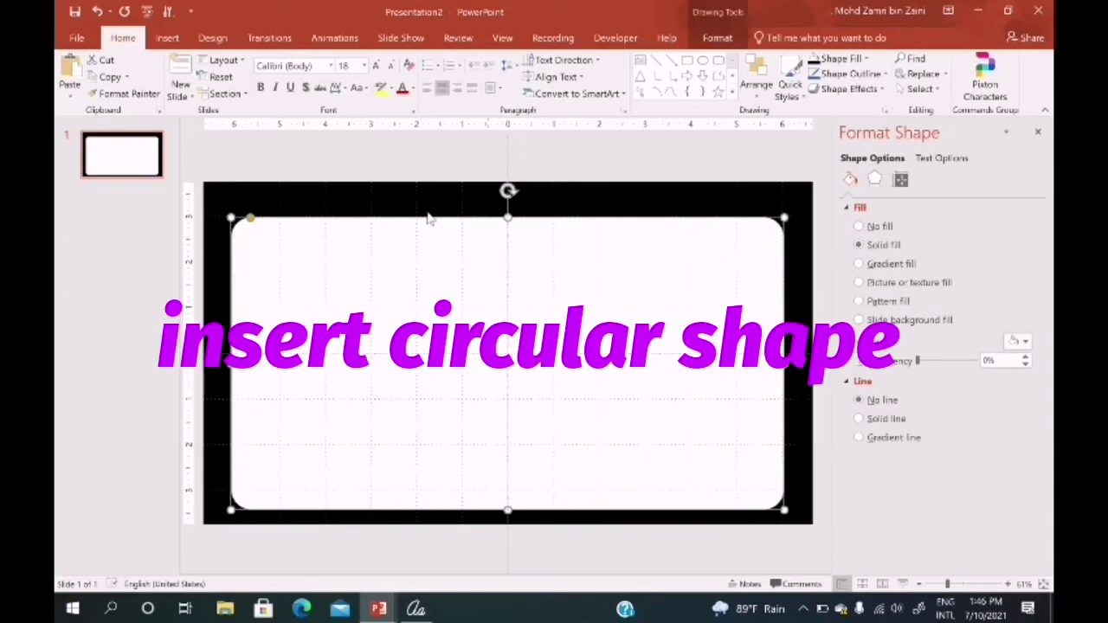
Draw a small black circle with no outline near the paper's top-left corner
left_click(173, 40)
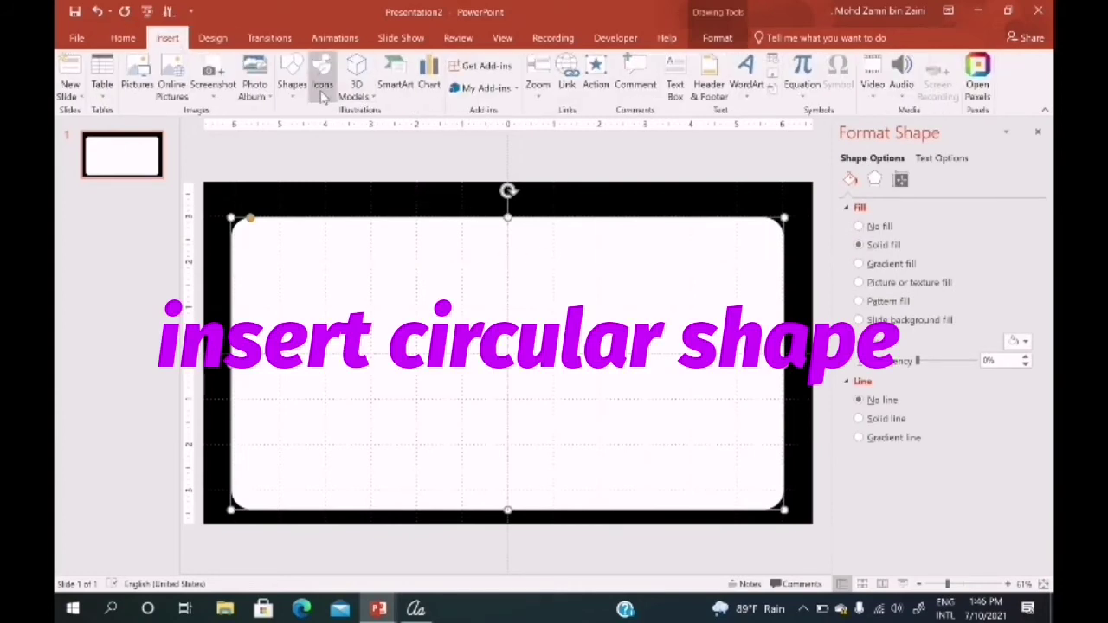
left_click(292, 78)
left_click(330, 130)
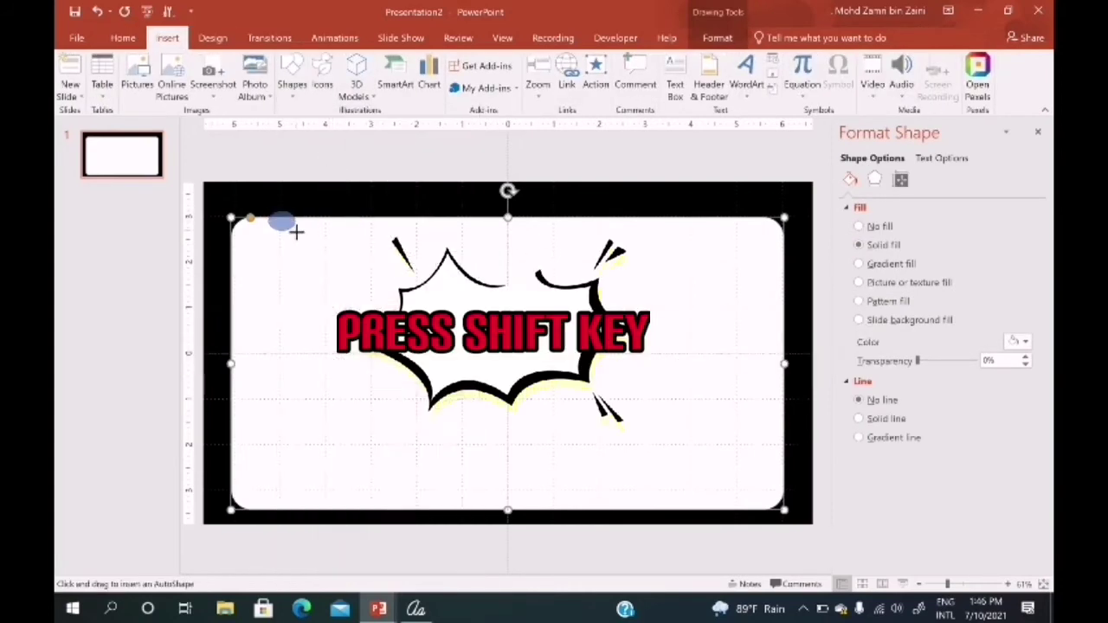
left_click_drag(292, 236, 294, 294)
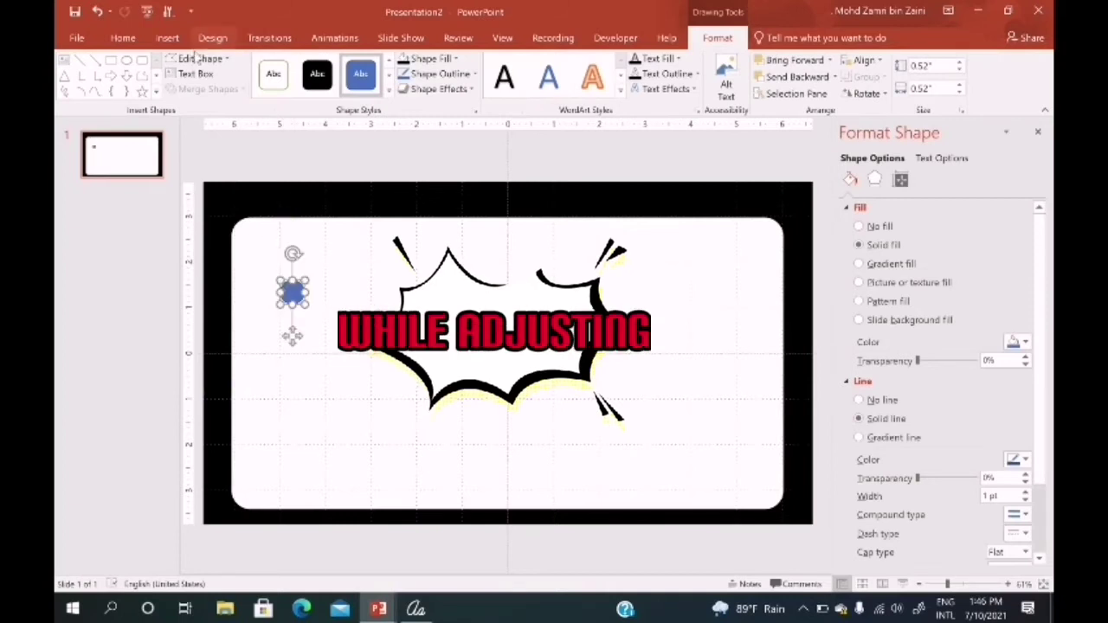
left_click(878, 399)
left_click(1019, 342)
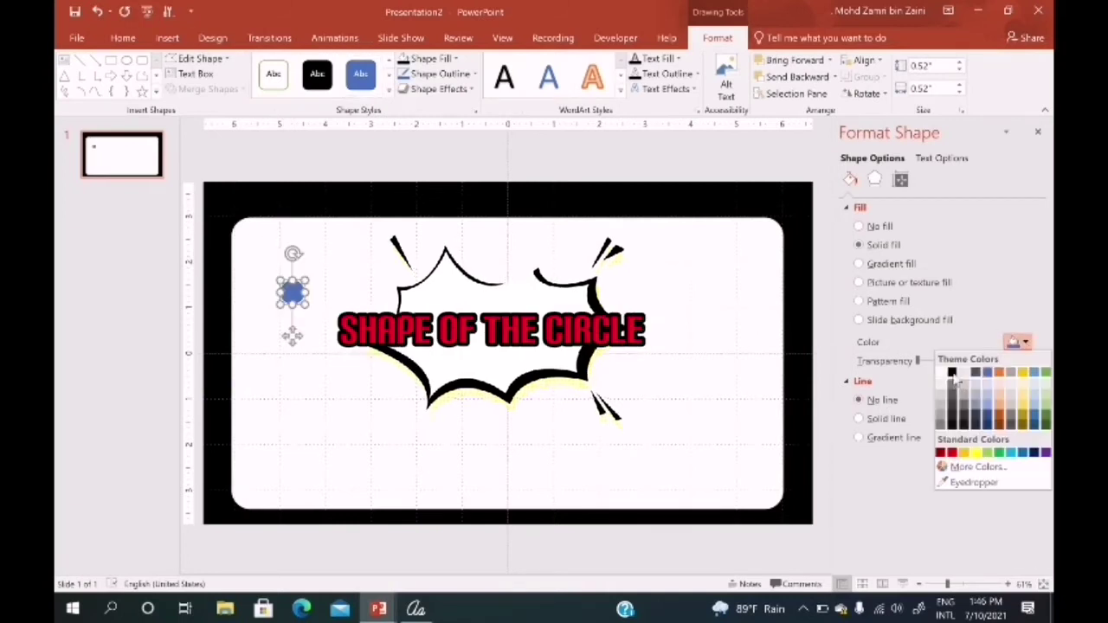
left_click(954, 372)
Add a small rectangle above the circle, centre both shapes on each other, and fill them black
left_click(167, 38)
left_click(292, 78)
left_click(285, 192)
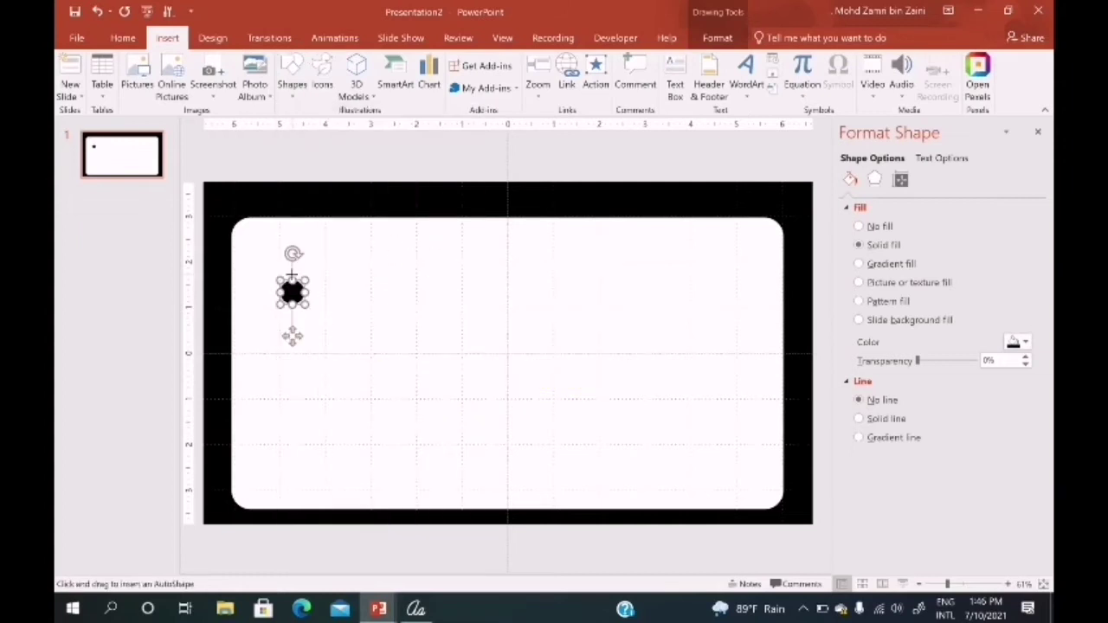
left_click_drag(287, 259, 303, 282)
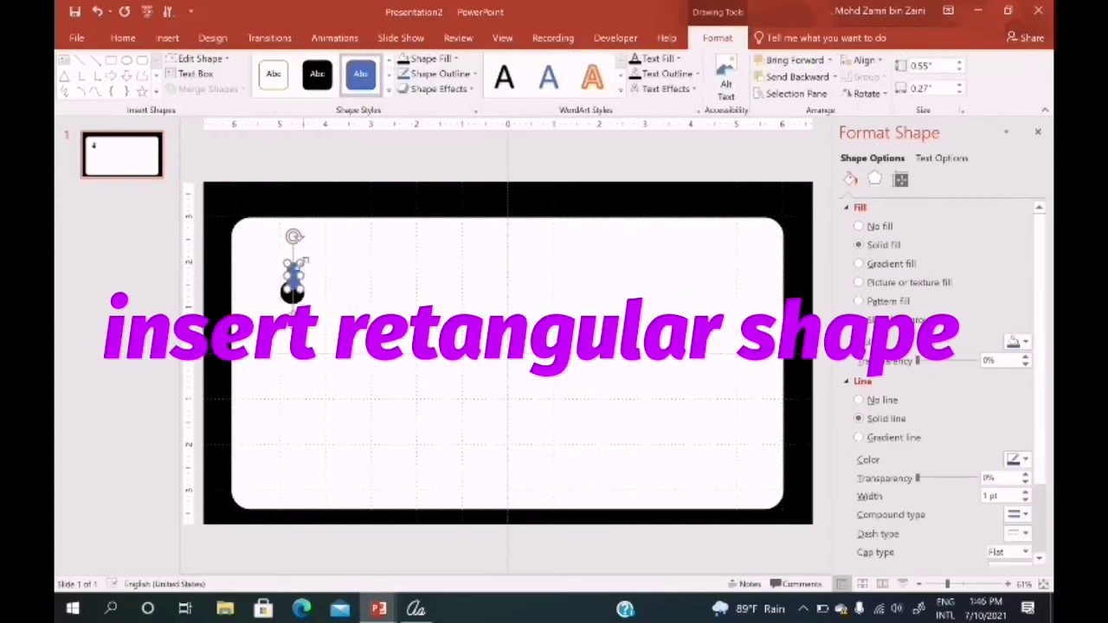
left_click(863, 61)
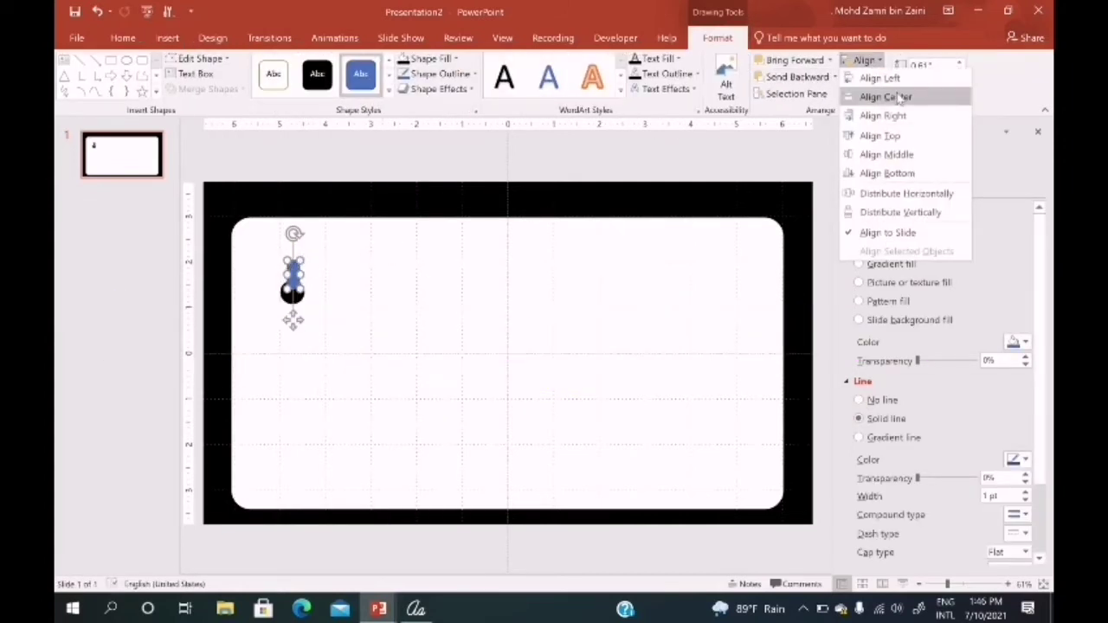
left_click(900, 97)
left_click(864, 61)
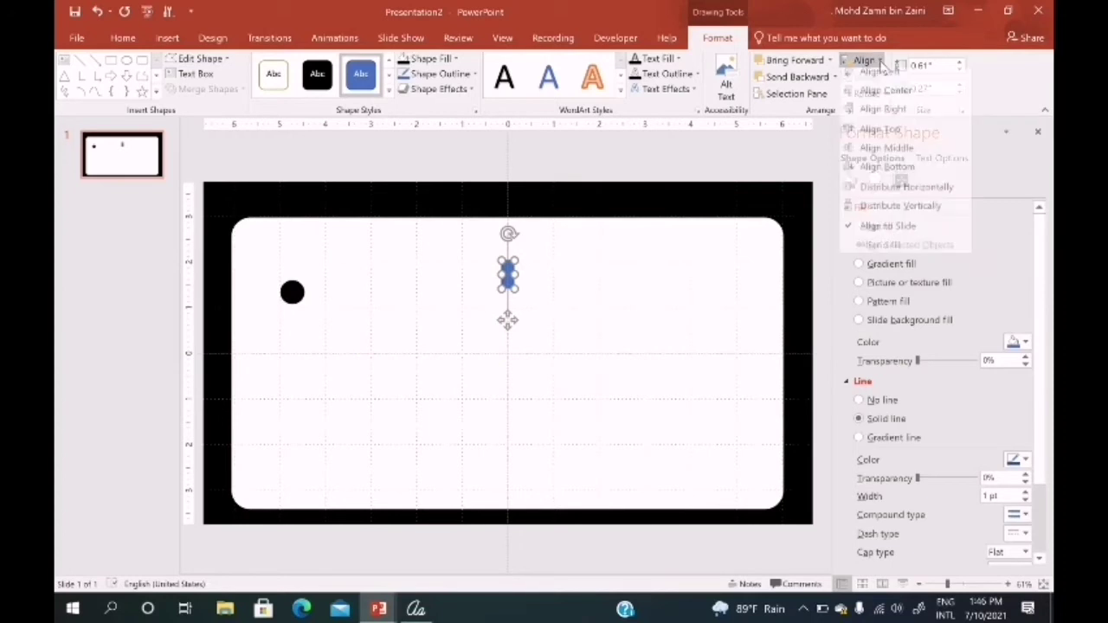
left_click(292, 295, "shift")
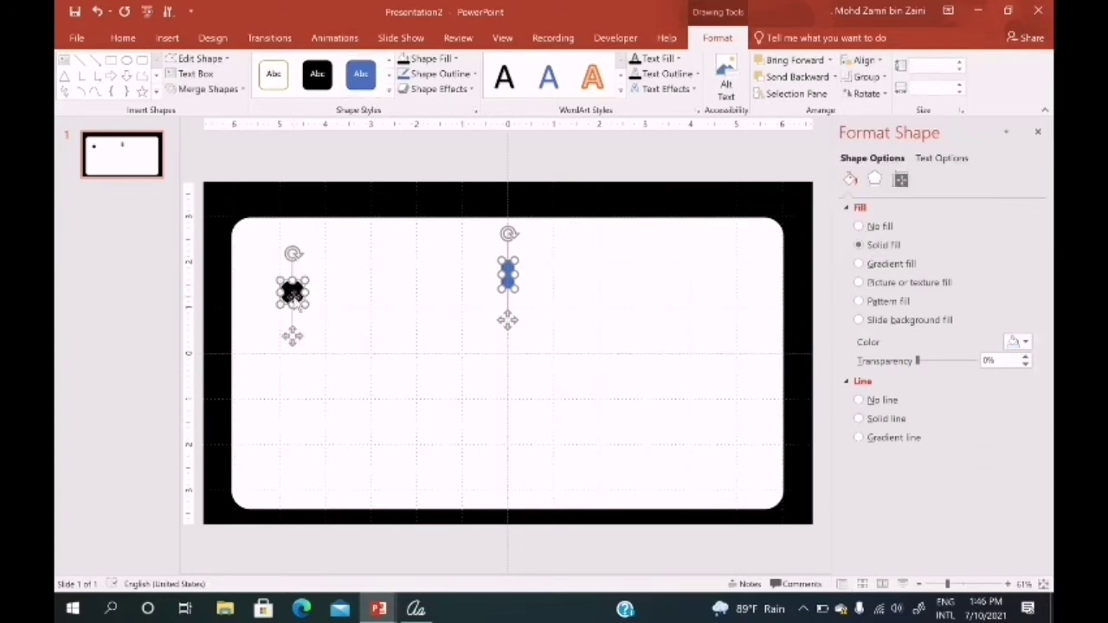
left_click(864, 61)
left_click(900, 97)
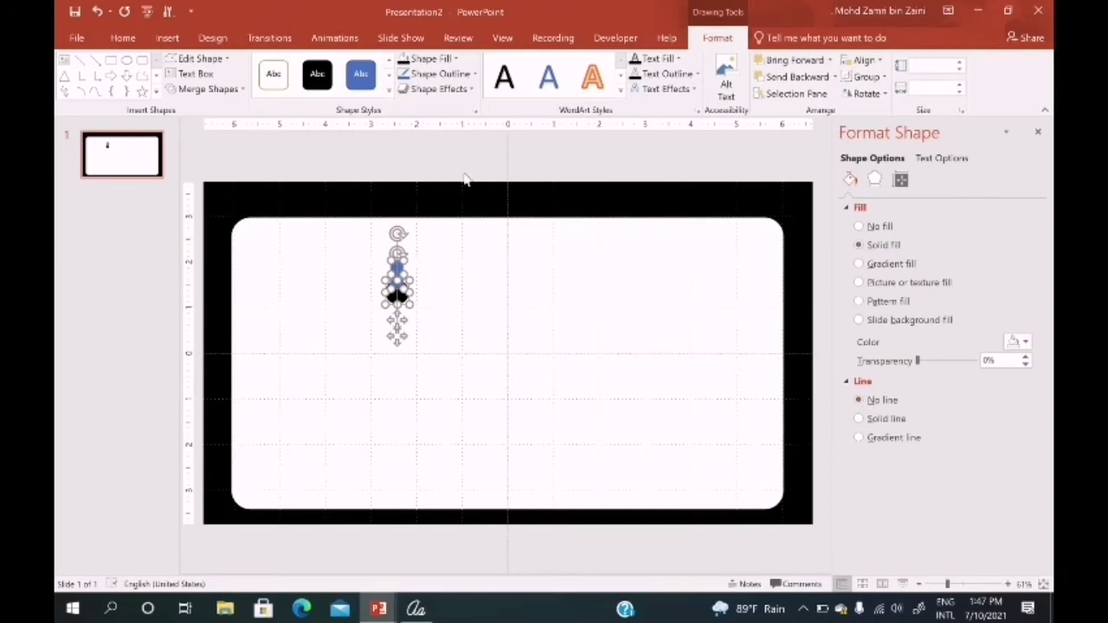
left_click(1017, 342)
left_click(950, 381)
Union the circle and rectangle into one binding-hole shape and move it left
left_click(208, 89)
left_click(199, 106)
left_click(401, 286)
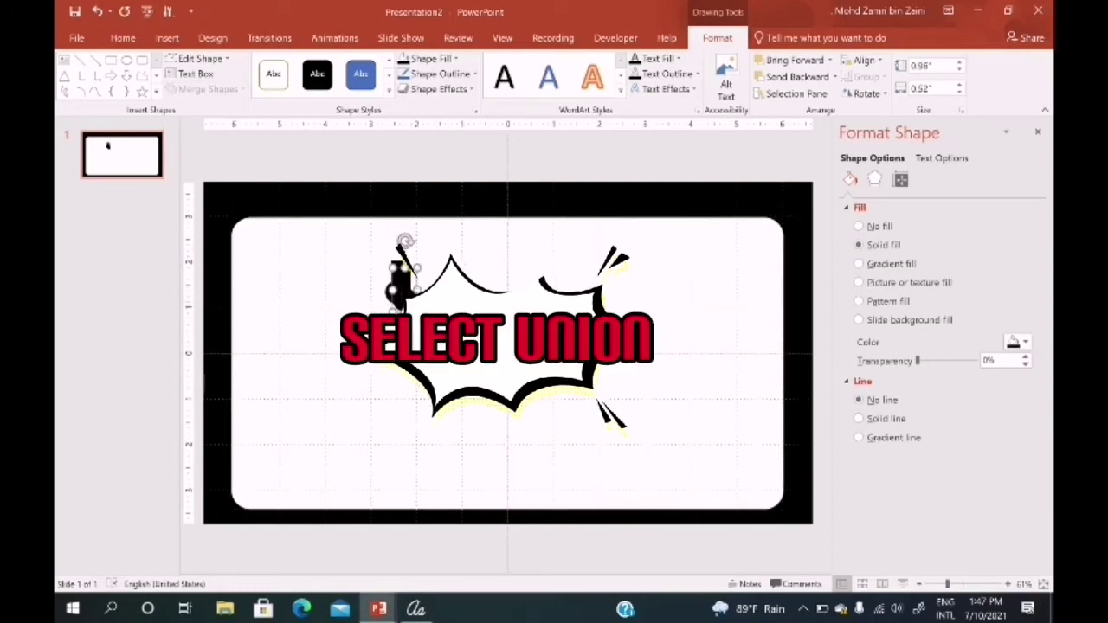
left_click_drag(401, 285, 314, 274)
Paste and duplicate the binding hole, undoing an accidental copy of the paper
key("ctrl+v")
key("ctrl+v")
left_click_drag(409, 346, 388, 270)
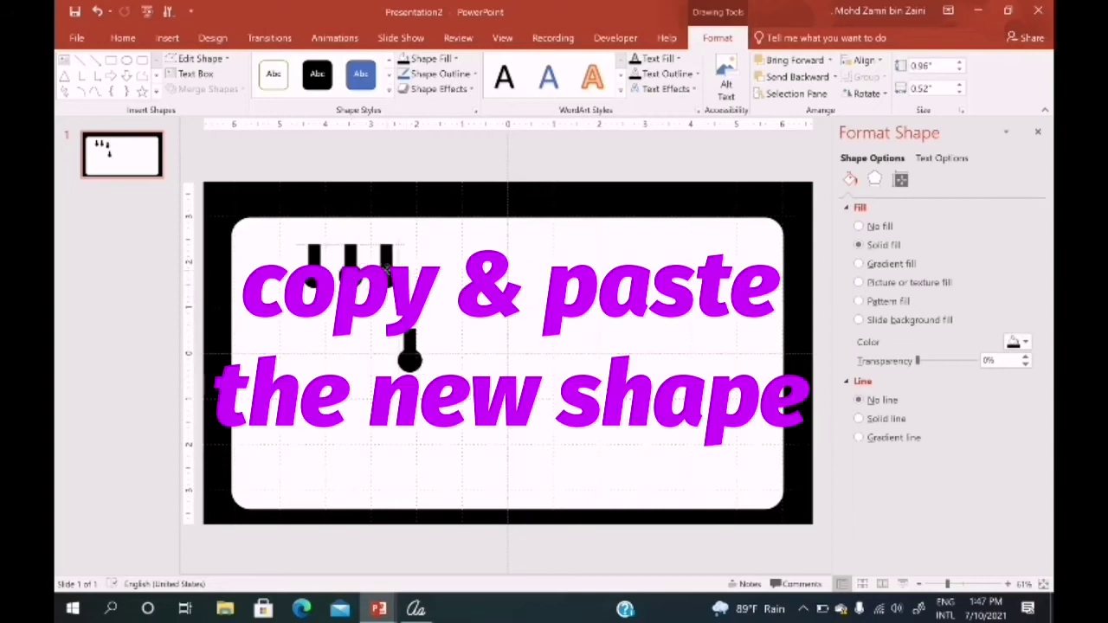
left_click_drag(409, 354, 424, 273)
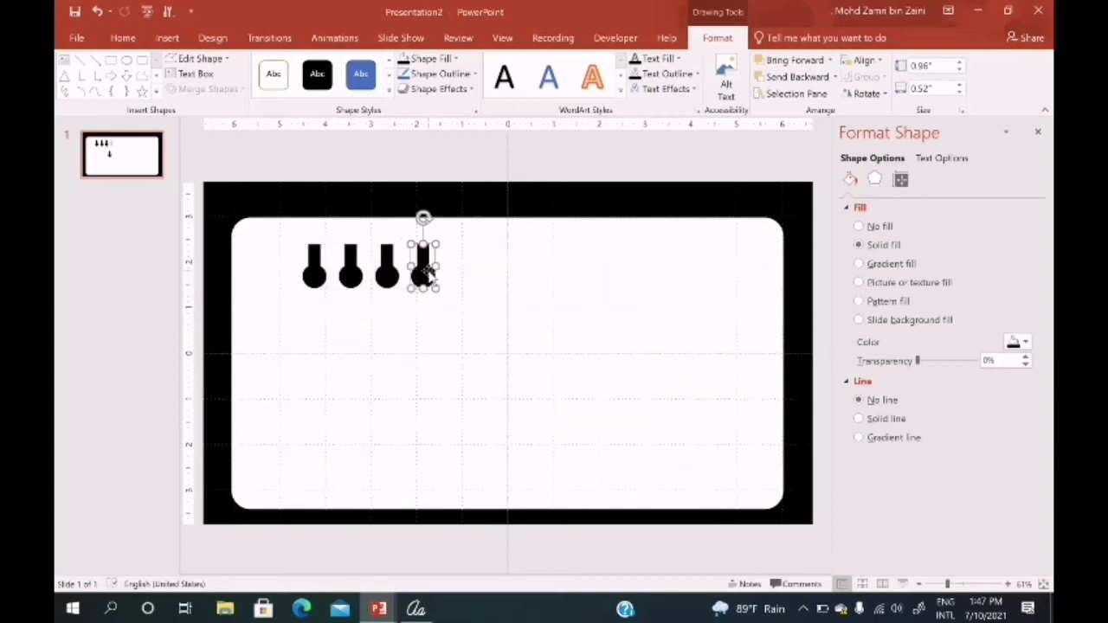
left_click(433, 321, "ctrl")
left_click_drag(435, 327, 439, 327)
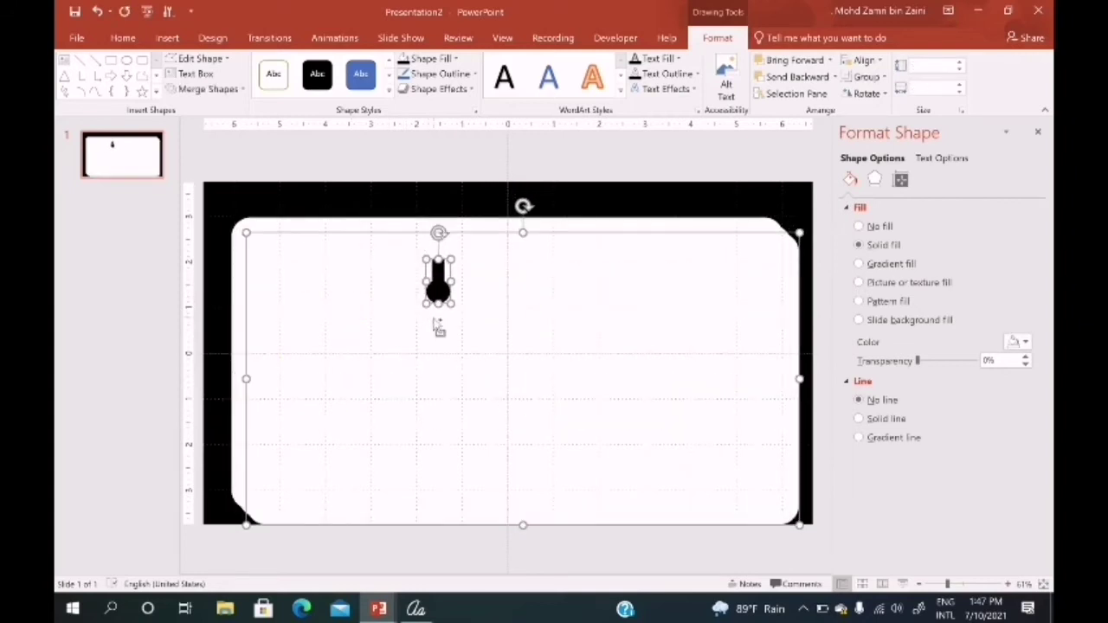
left_click(98, 14)
left_click(289, 227, "ctrl")
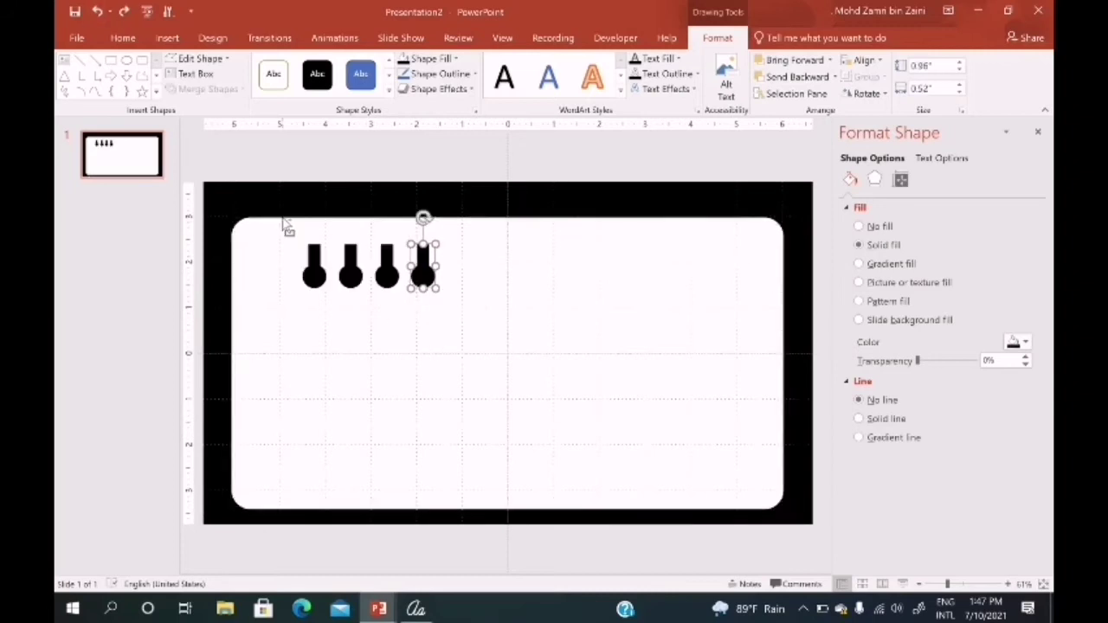
key("ctrl+c")
key("ctrl+d")
key("ctrl+d")
key("ctrl+d")
key("ctrl+d")
key("ctrl+d")
key("ctrl+d")
mouse_move(459, 299)
left_mouse_down()
mouse_move(408, 380)
mouse_move(613, 389)
mouse_move(581, 385)
mouse_move(593, 327)
mouse_move(525, 374)
mouse_move(464, 272)
left_mouse_up()
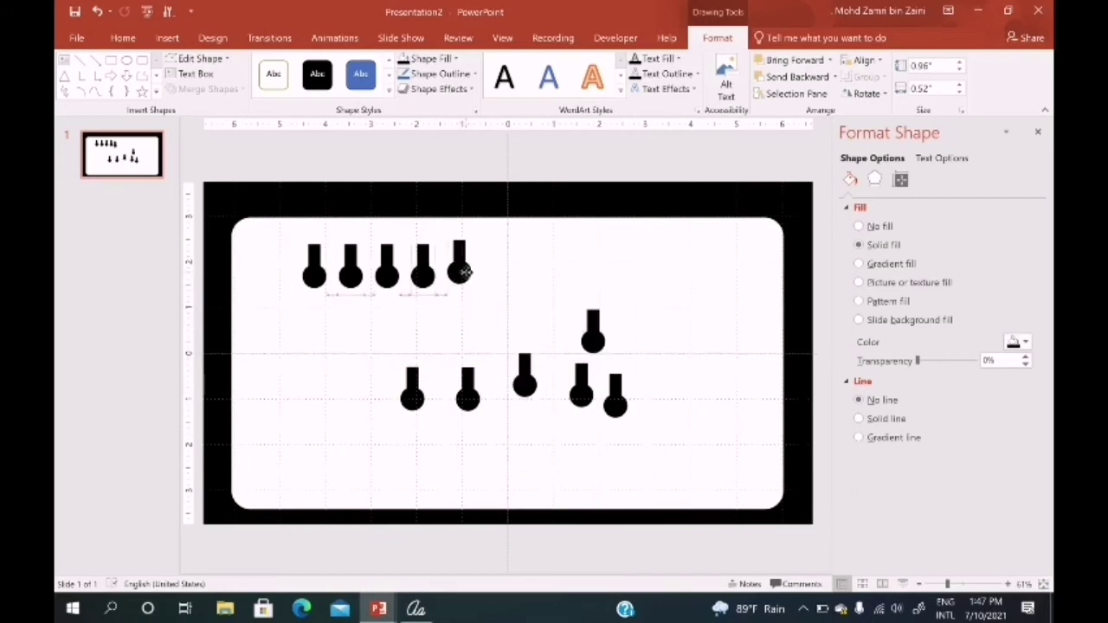
Drag the loose hole copies up into the top row toward its right end
left_click_drag(469, 394, 496, 268)
left_click_drag(414, 382, 534, 272)
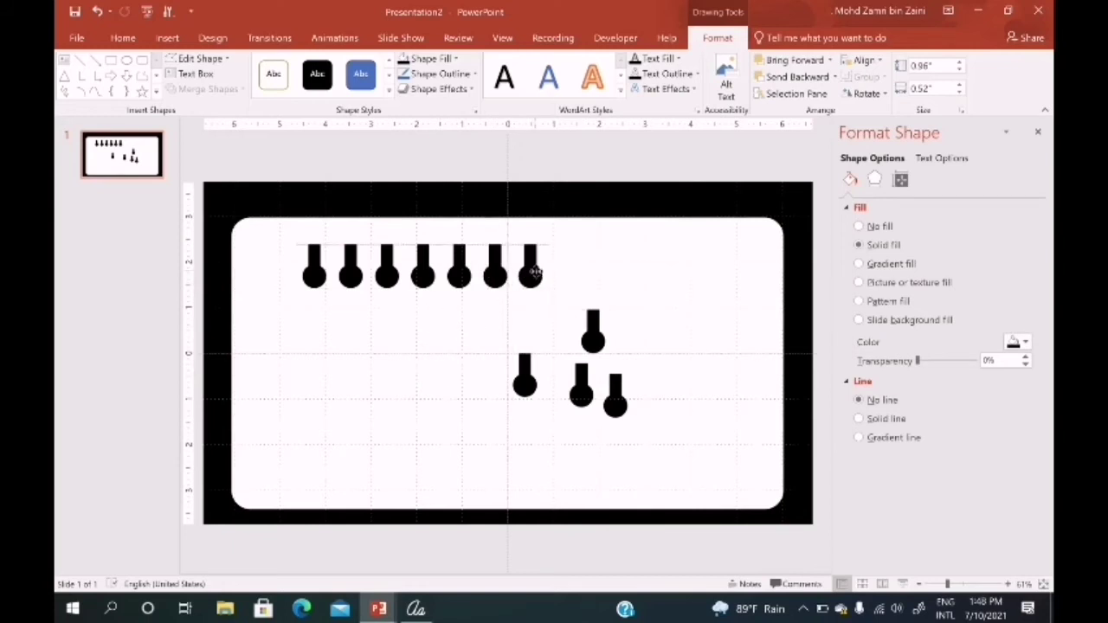
left_click_drag(525, 376, 565, 275)
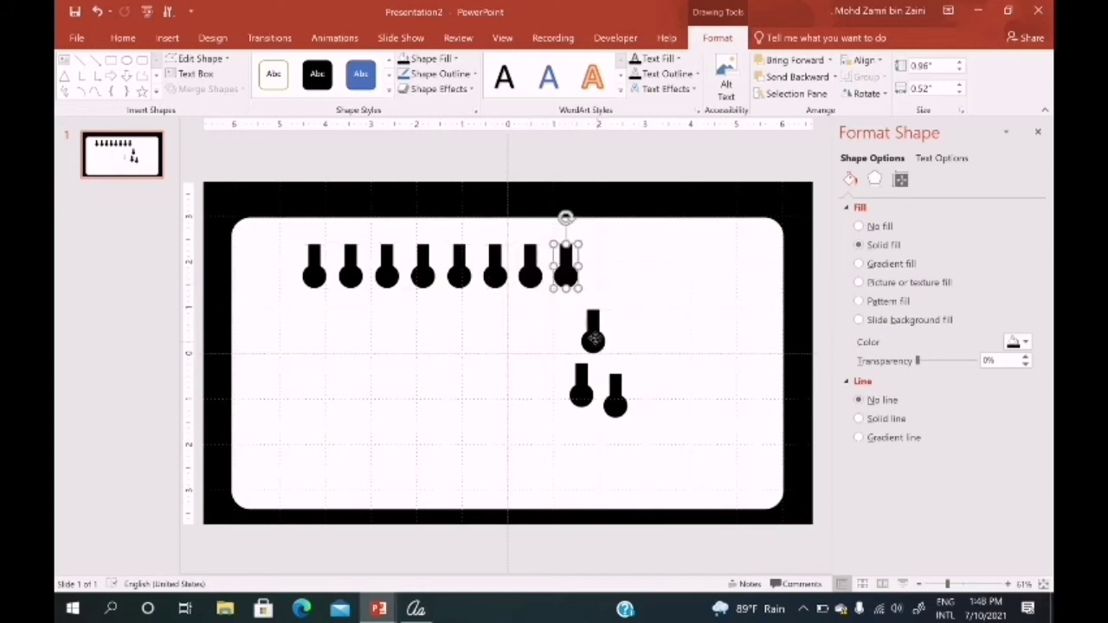
left_click_drag(592, 333, 602, 275)
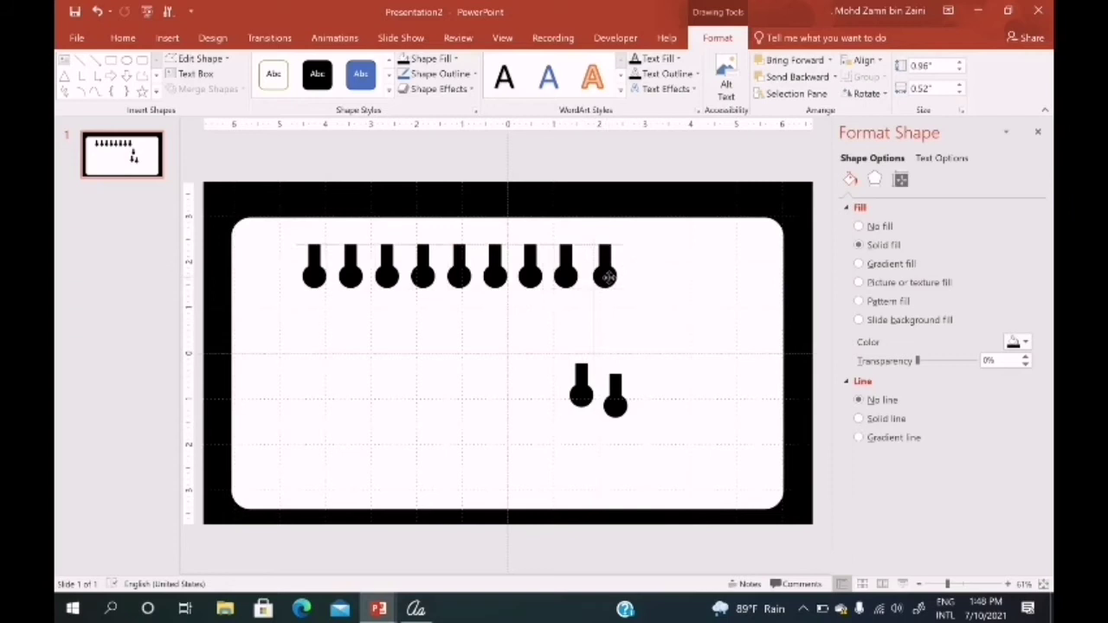
mouse_move(596, 381)
left_mouse_down()
mouse_move(643, 296)
mouse_move(641, 273)
left_mouse_up()
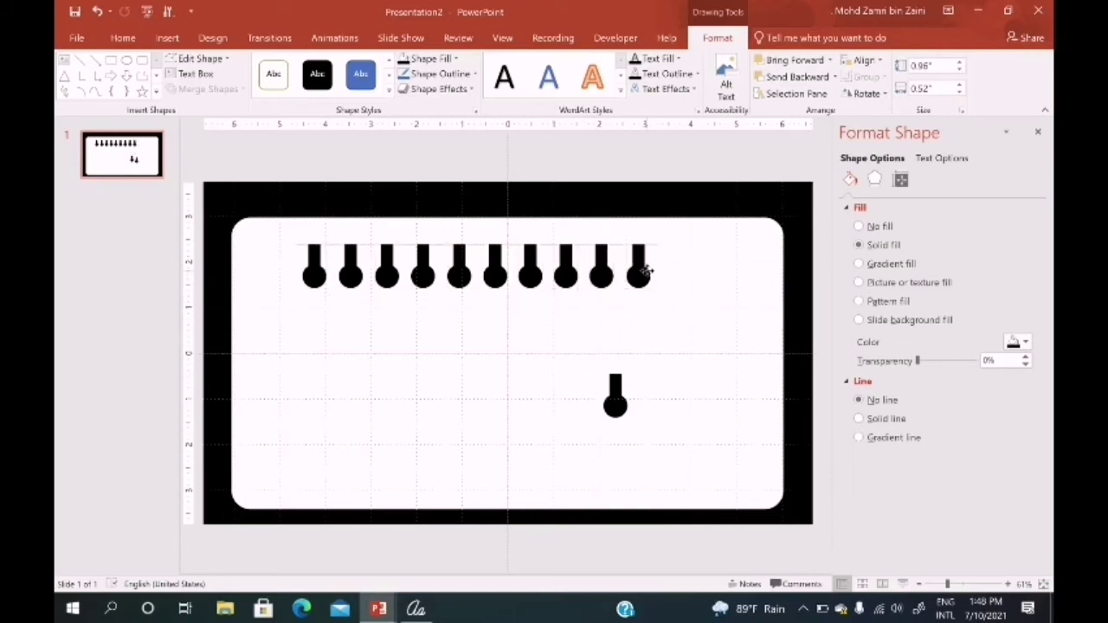
mouse_move(616, 397)
left_mouse_down()
mouse_move(674, 276)
mouse_move(678, 298)
left_mouse_up()
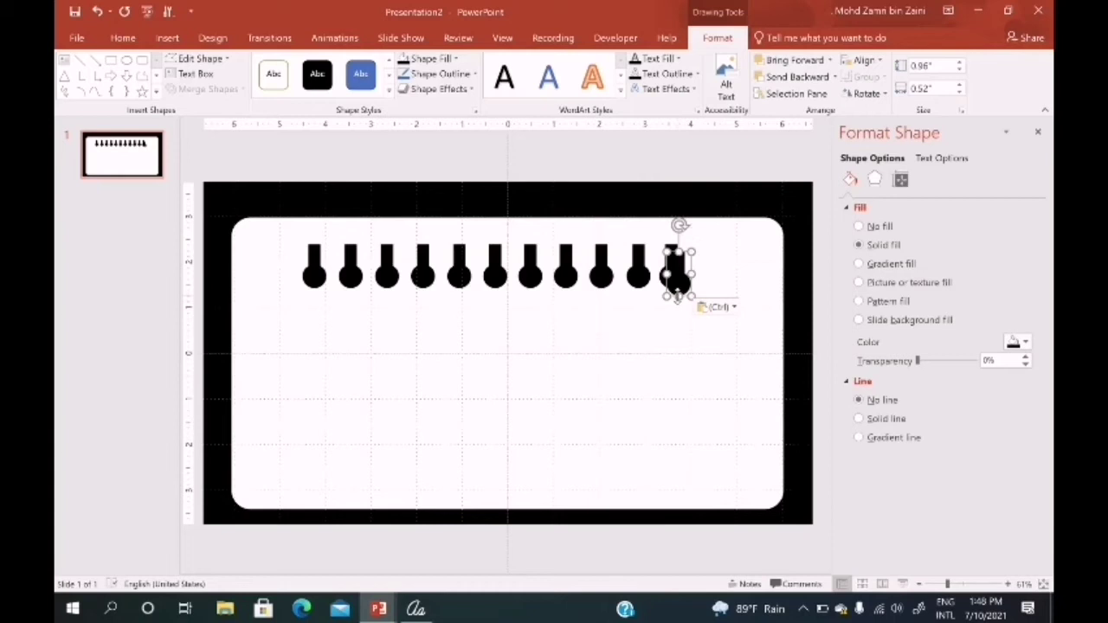
Duplicate more holes with Ctrl+D to complete both ends of the row
left_click(97, 11)
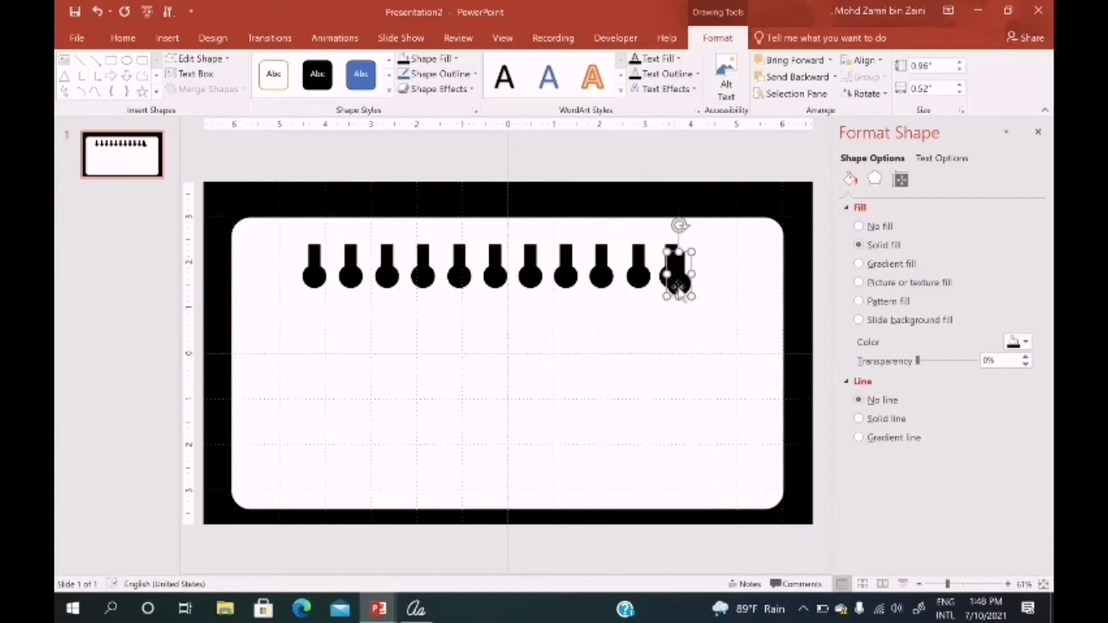
left_click_drag(679, 290, 705, 283)
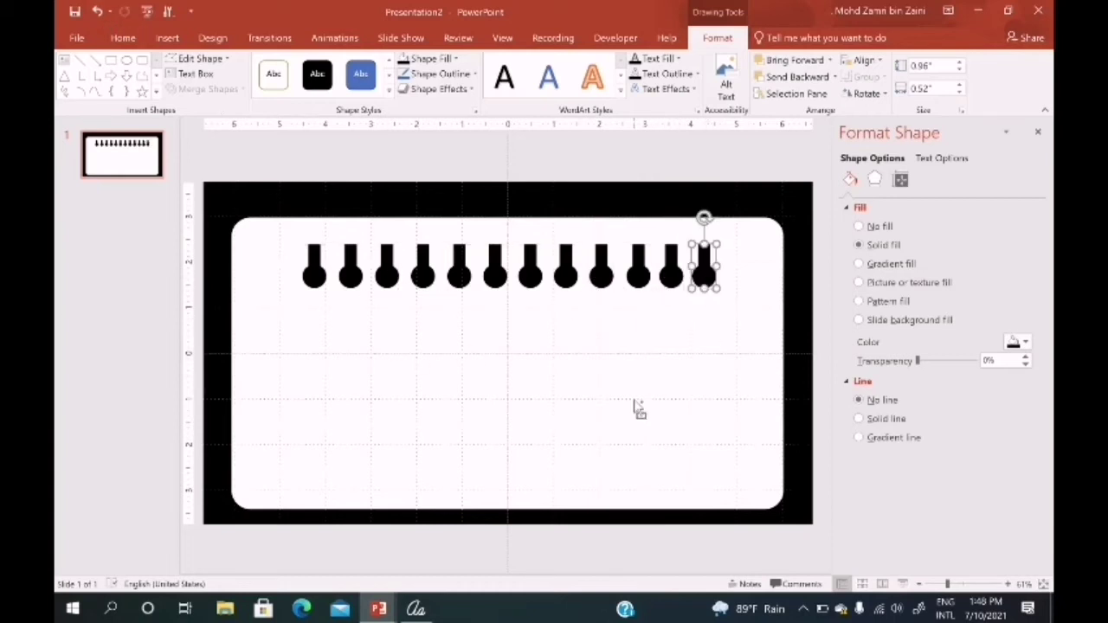
key("ctrl+d")
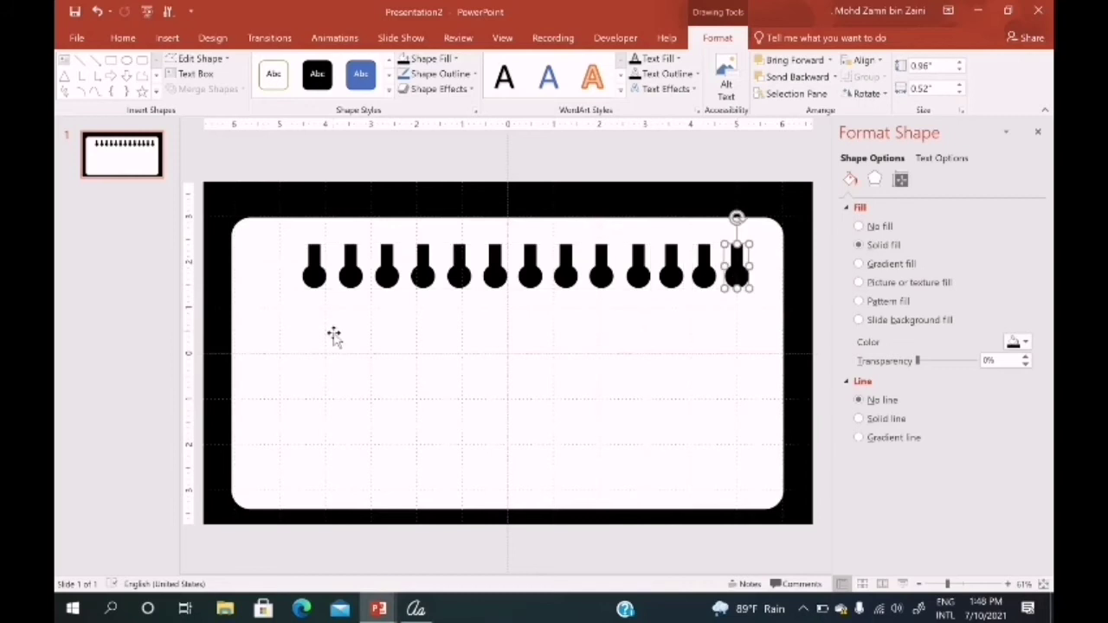
key("ctrl+d")
left_click_drag(769, 275, 281, 273)
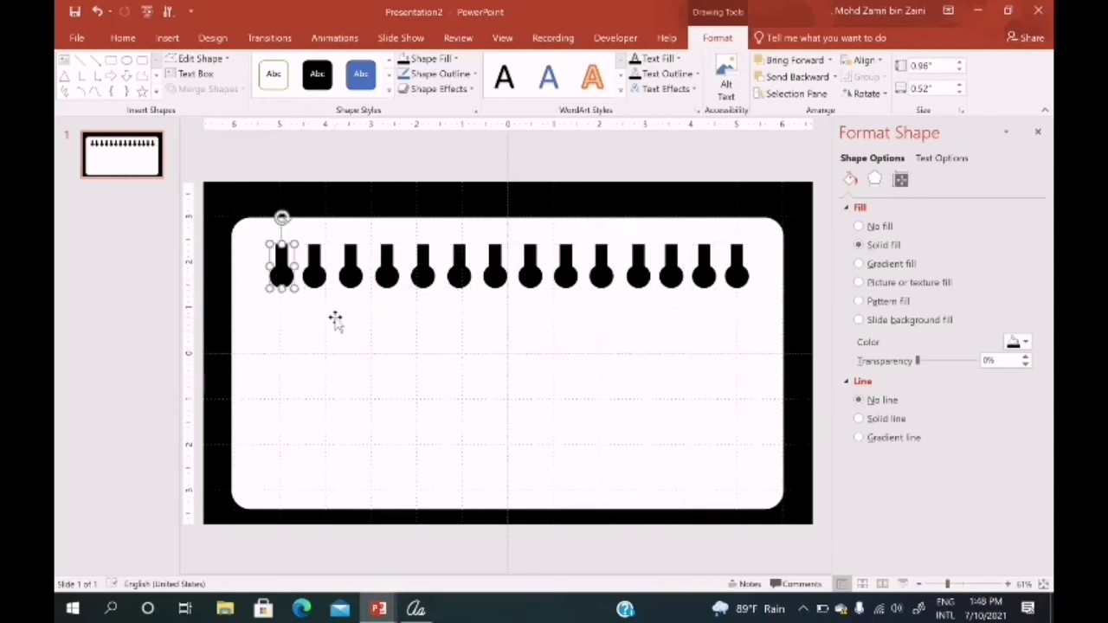
Marquee-select all the binding holes and group them with Ctrl+G
scroll(396, 353, "down", 2)
scroll(396, 353, "down", 2)
scroll(383, 353, "up", 1)
scroll(383, 353, "up", 2)
left_click_drag(217, 280, 762, 307)
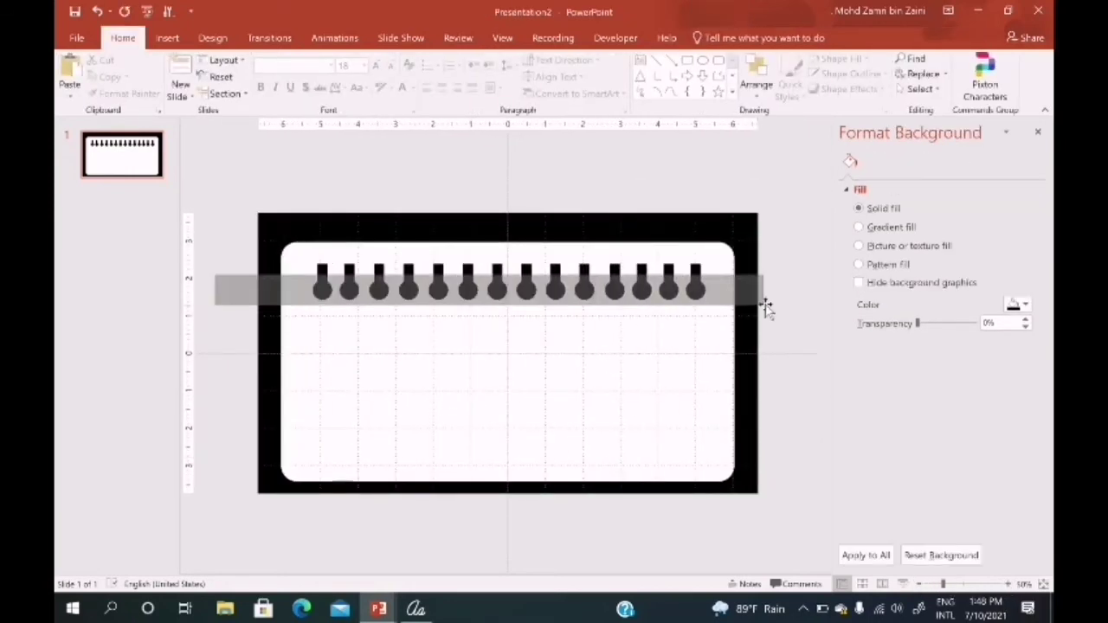
left_click_drag(227, 271, 766, 308)
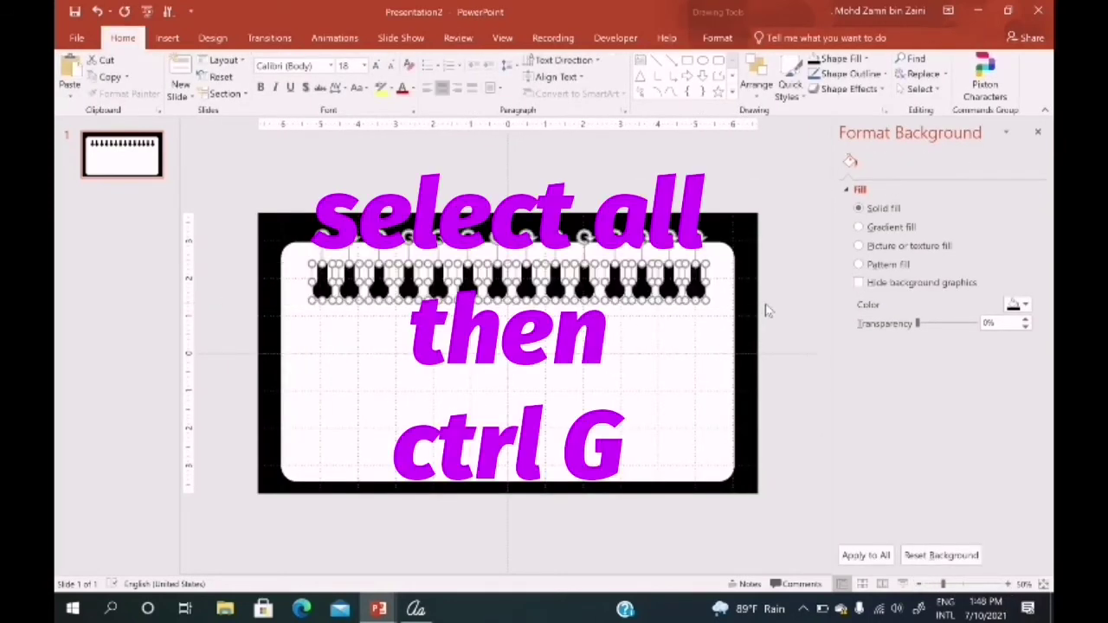
key("ctrl+g")
Raise the grouped hole row so it notches the page's top edge
left_click(389, 268)
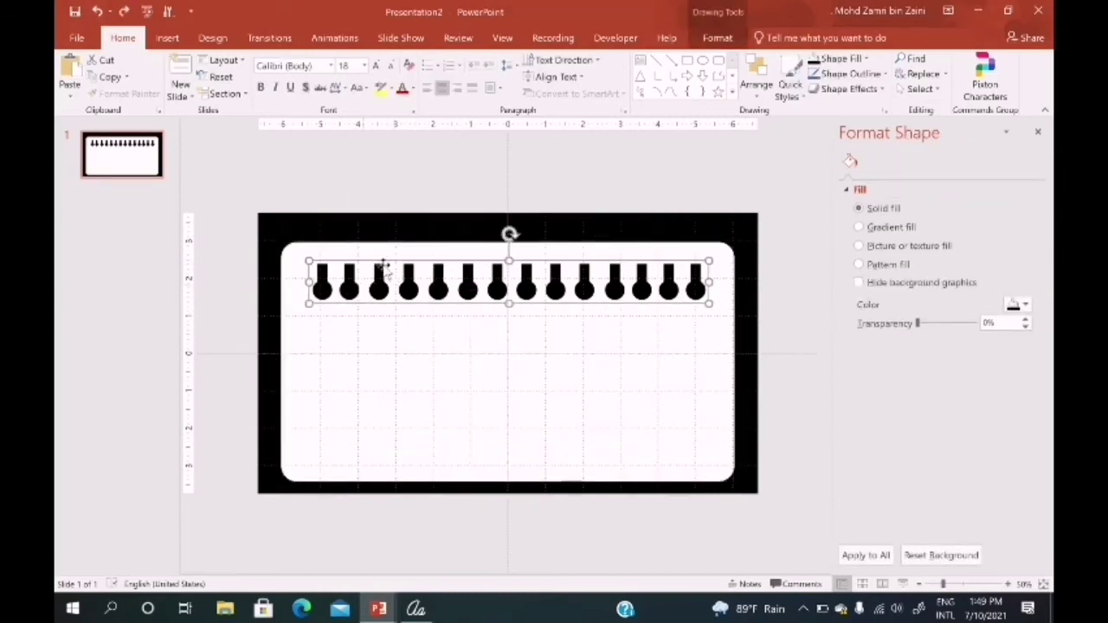
left_click_drag(353, 294, 381, 232)
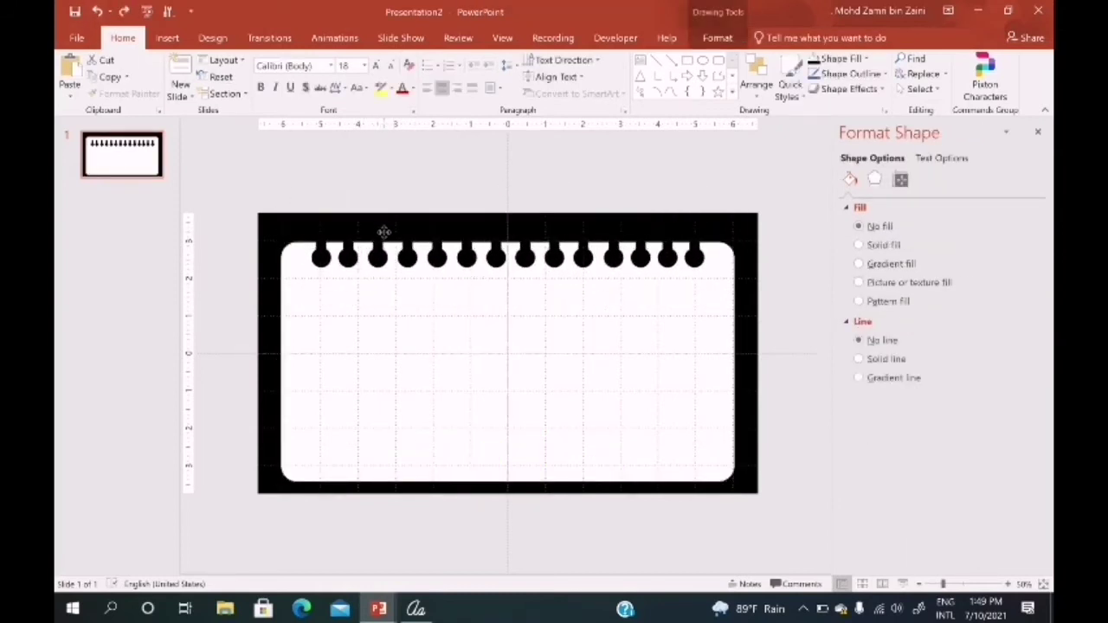
left_click_drag(384, 232, 383, 225)
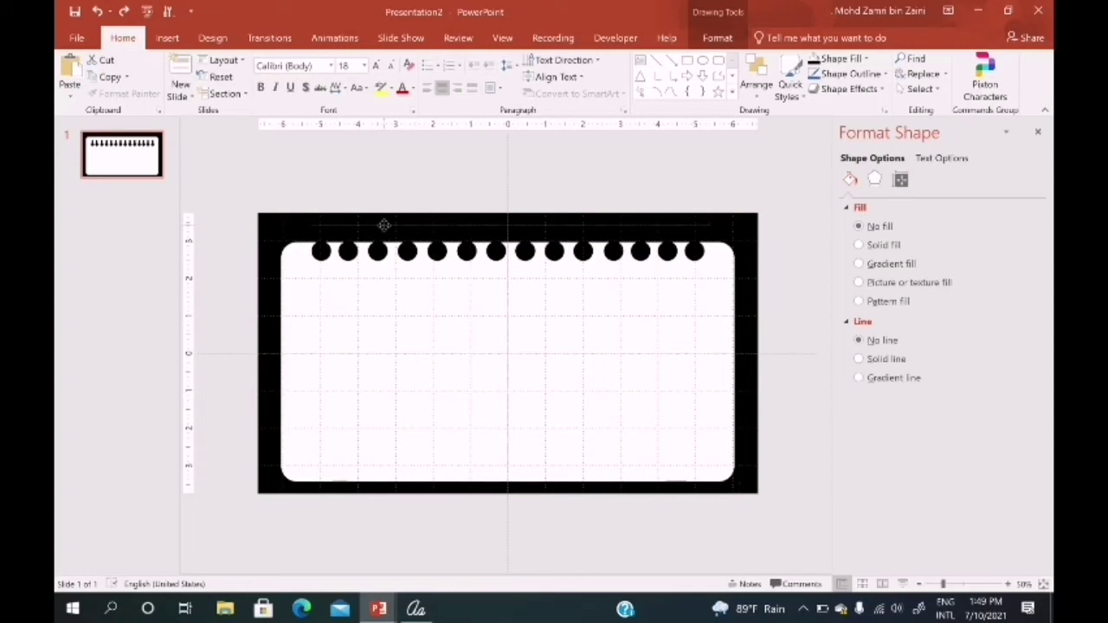
left_click(167, 37)
left_click(292, 76)
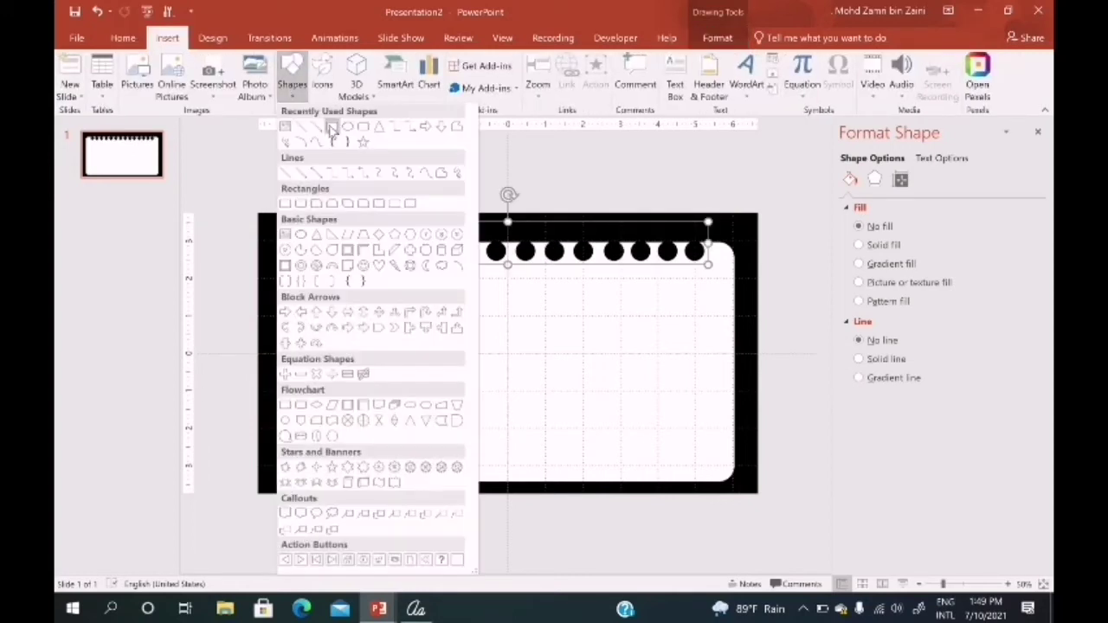
Draw a thin bar across the top of the holes with no outline and white fill
left_click(332, 128)
left_click_drag(298, 229, 726, 233)
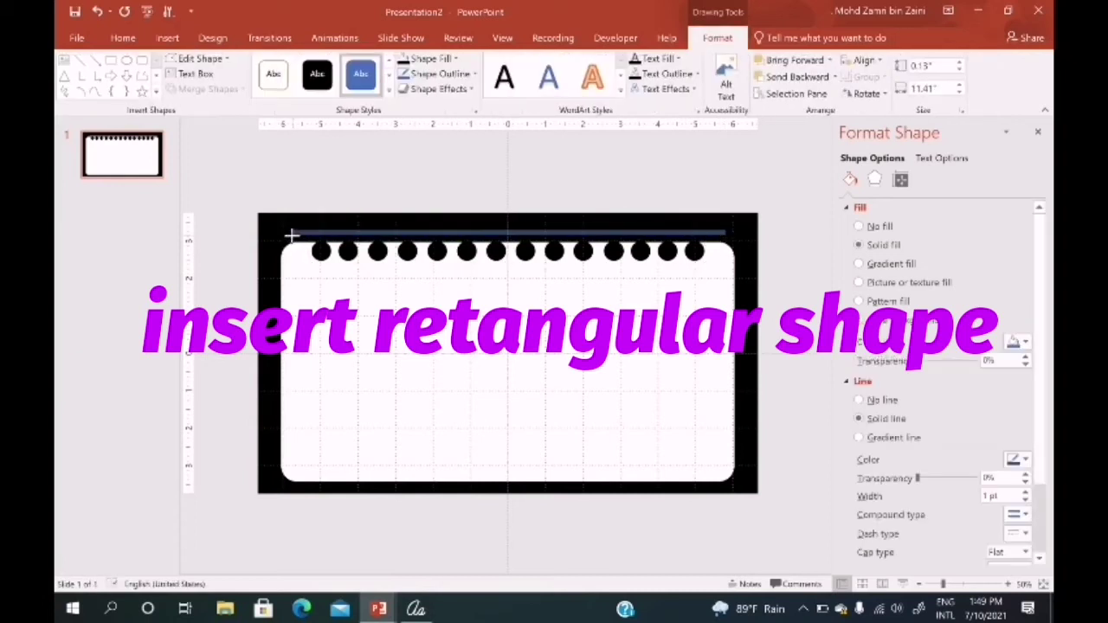
left_click_drag(296, 233, 290, 233)
left_click(860, 400)
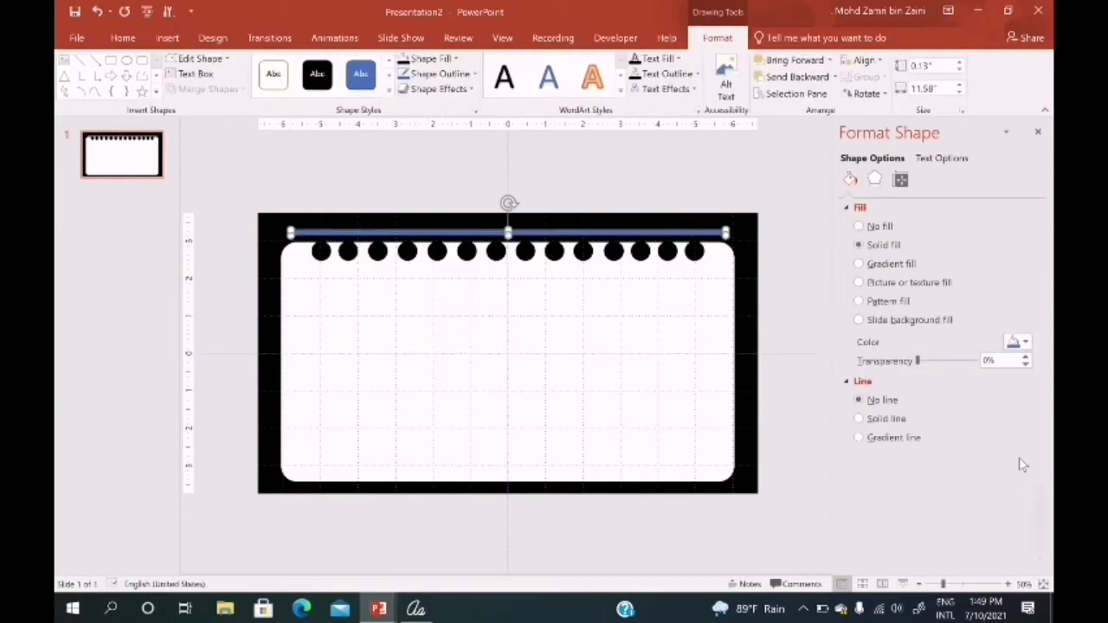
left_click(1025, 343)
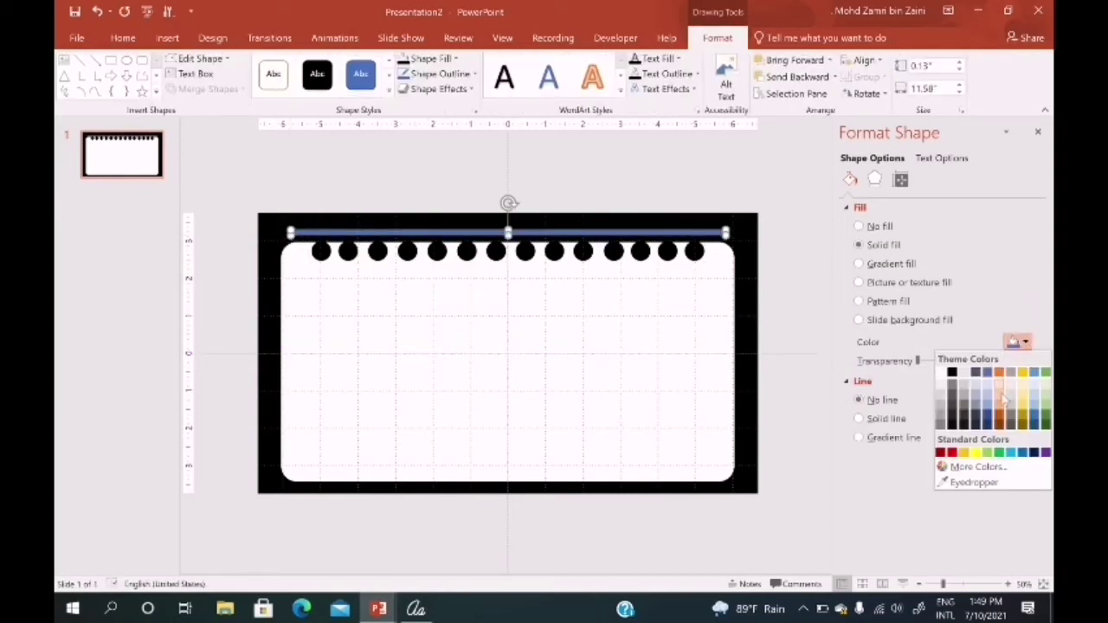
left_click(1012, 453)
left_click(1026, 343)
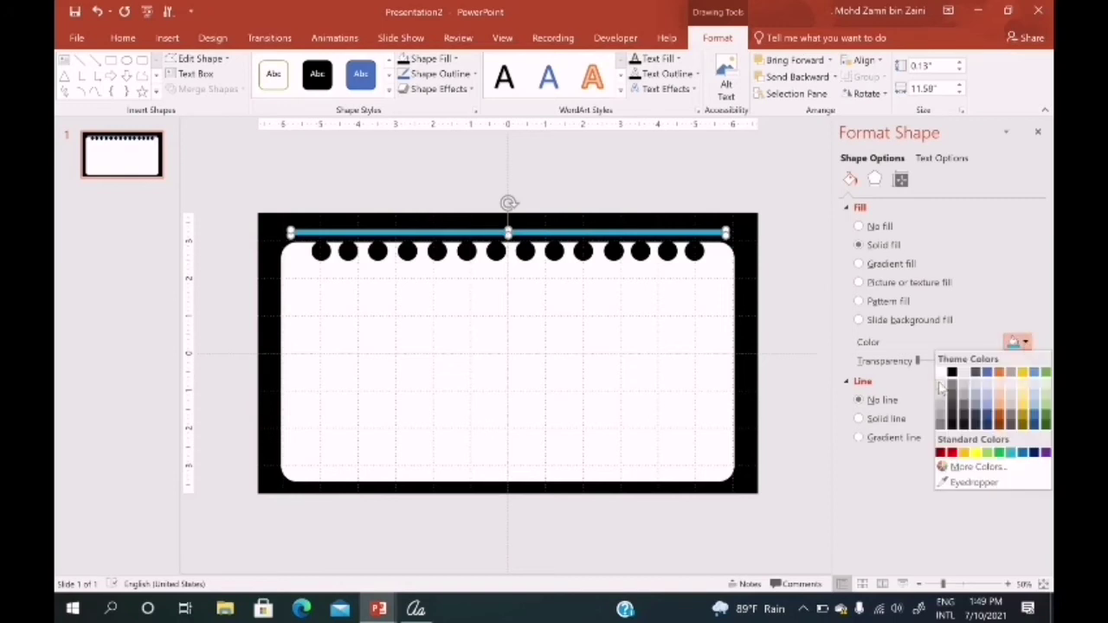
left_click(940, 374)
Send the white bar backward so it sits behind the binding holes
left_click(381, 227)
left_click(386, 231)
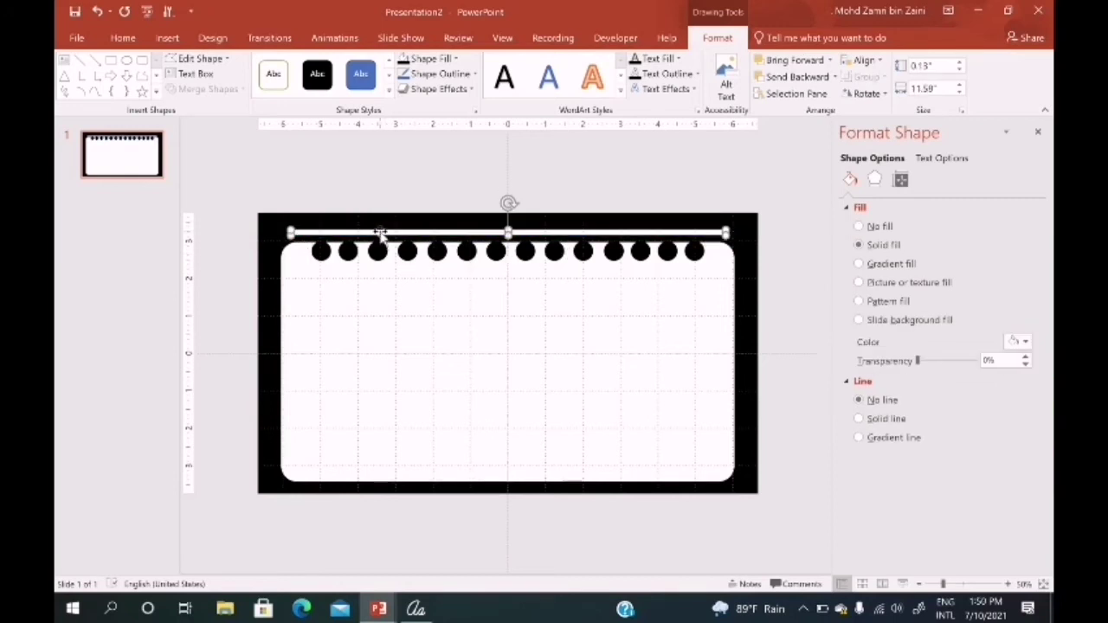
left_click(475, 228)
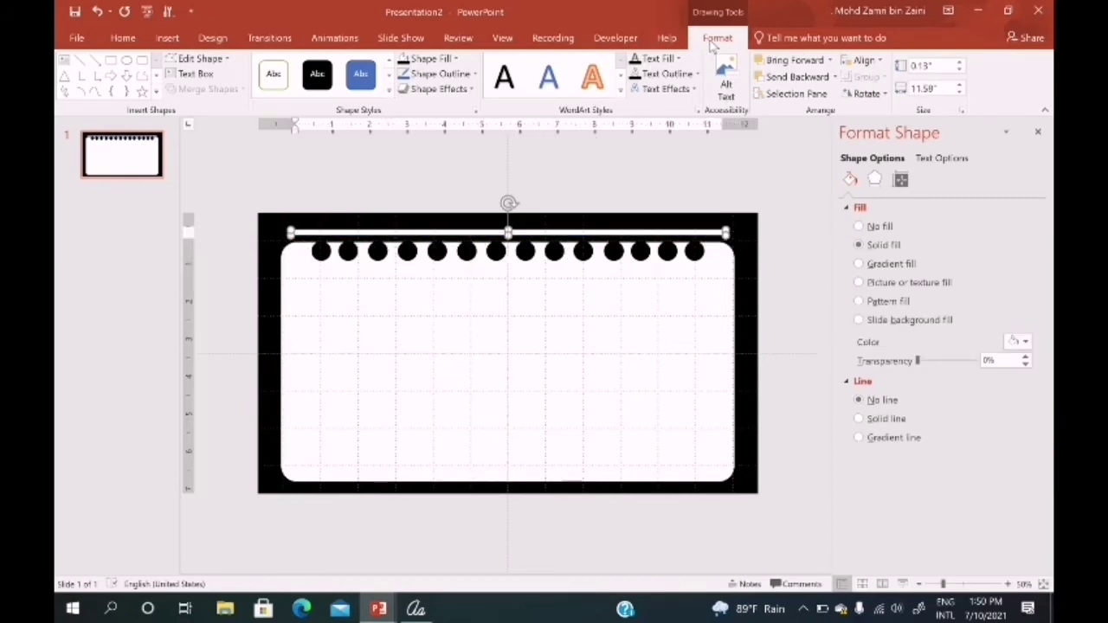
left_click(783, 77)
left_click(643, 309)
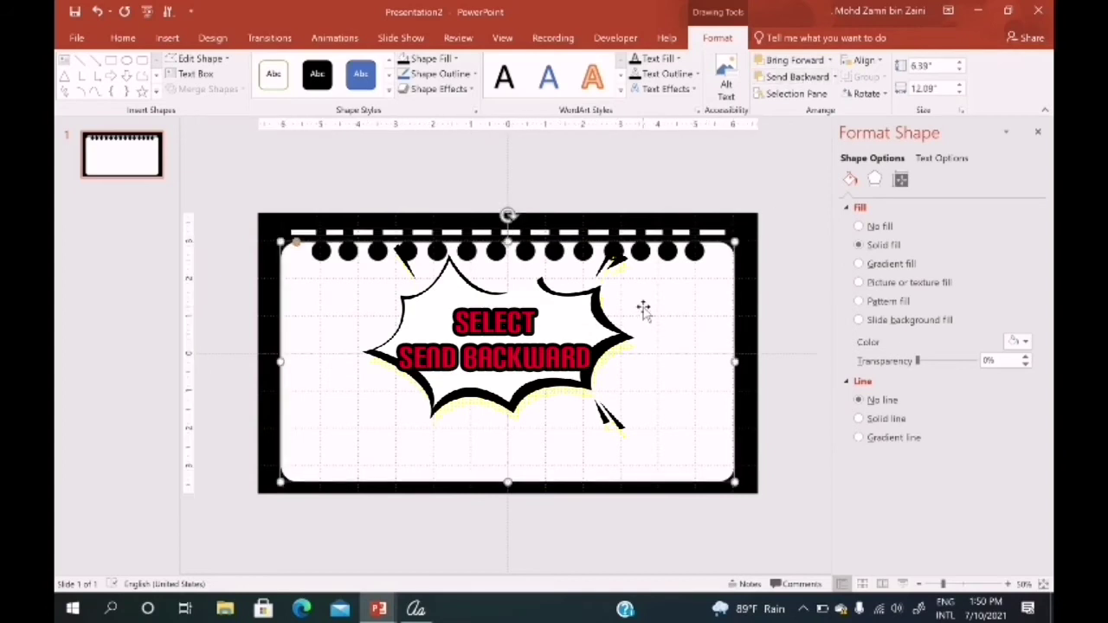
left_click(746, 289)
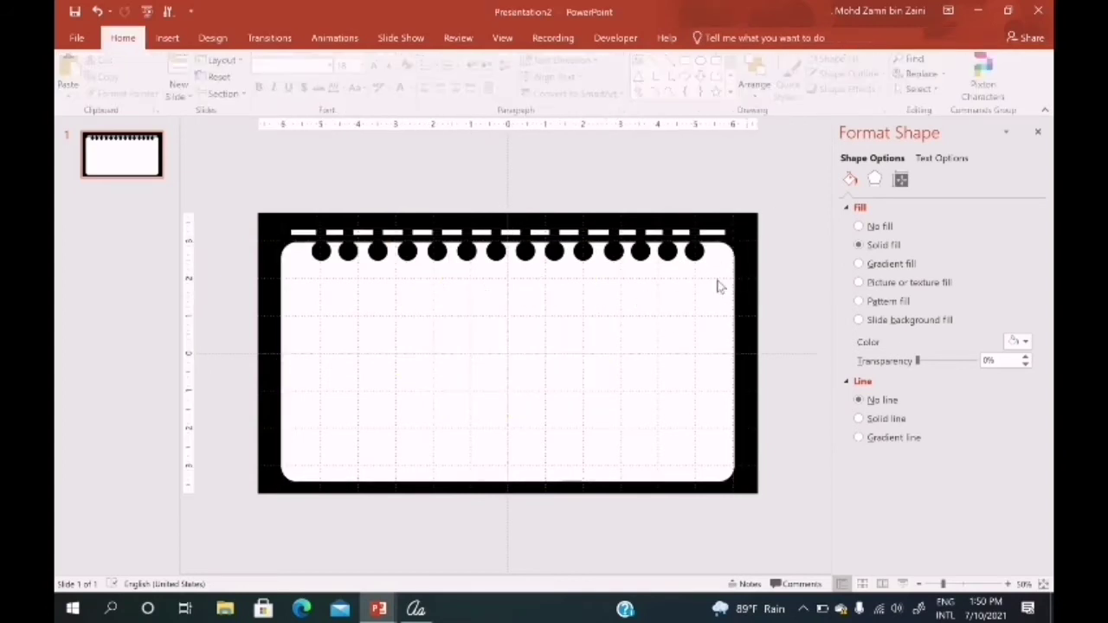
Hide the slide gridlines and preview the notebook page as a slide show
left_click(503, 38)
left_click(328, 74)
left_click(902, 584)
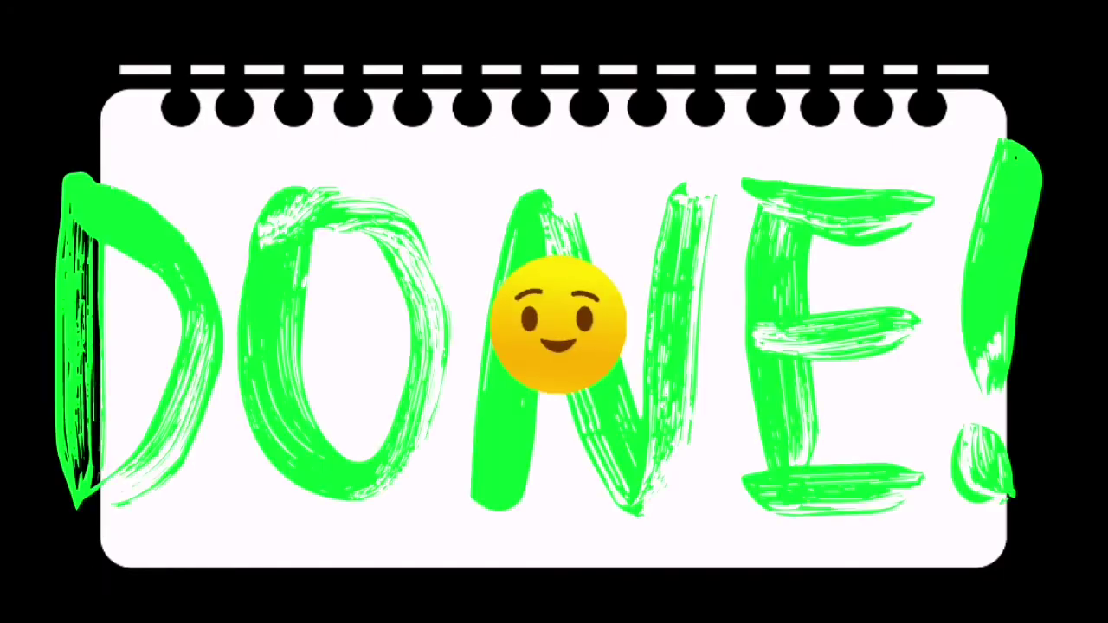
key("Escape")
left_click(313, 251)
left_click(718, 38)
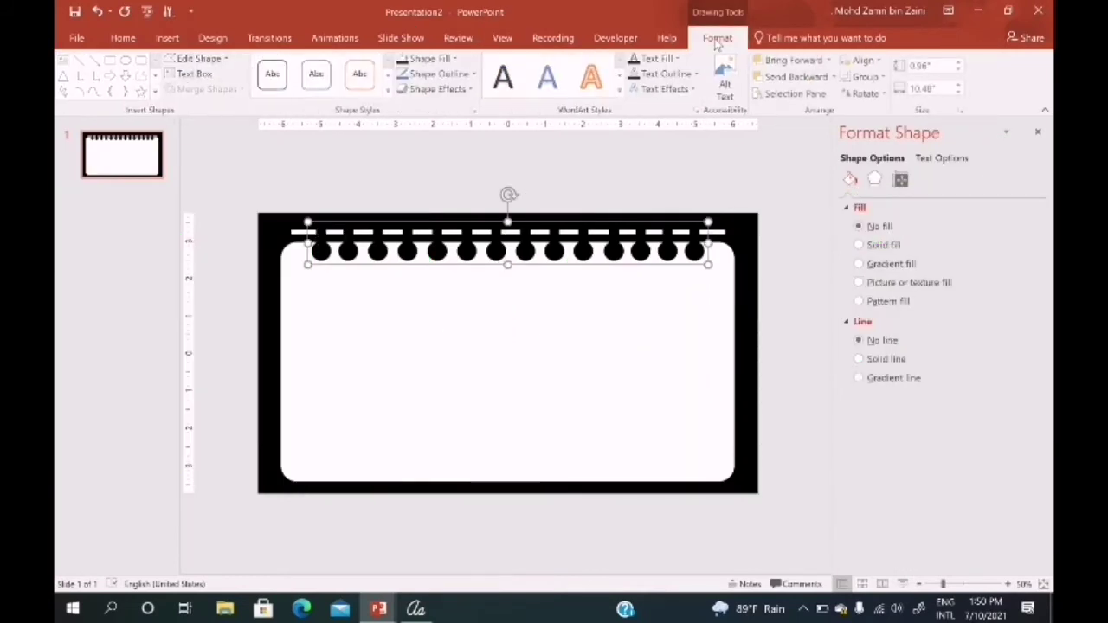
Give the hole group a centred outer shadow preset
right_click(625, 227)
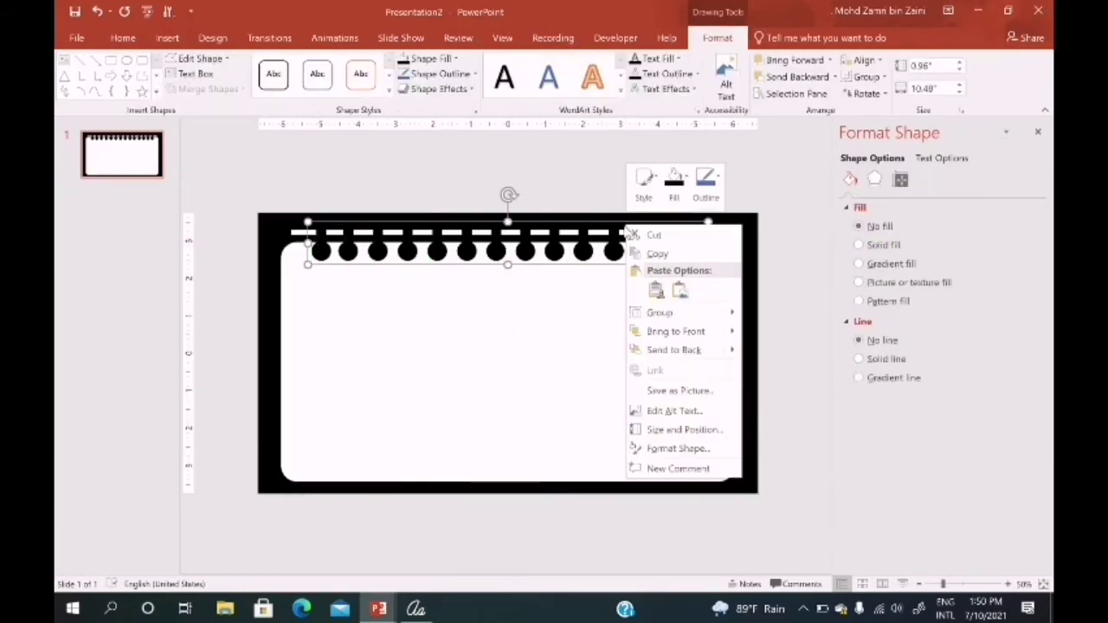
key("Escape")
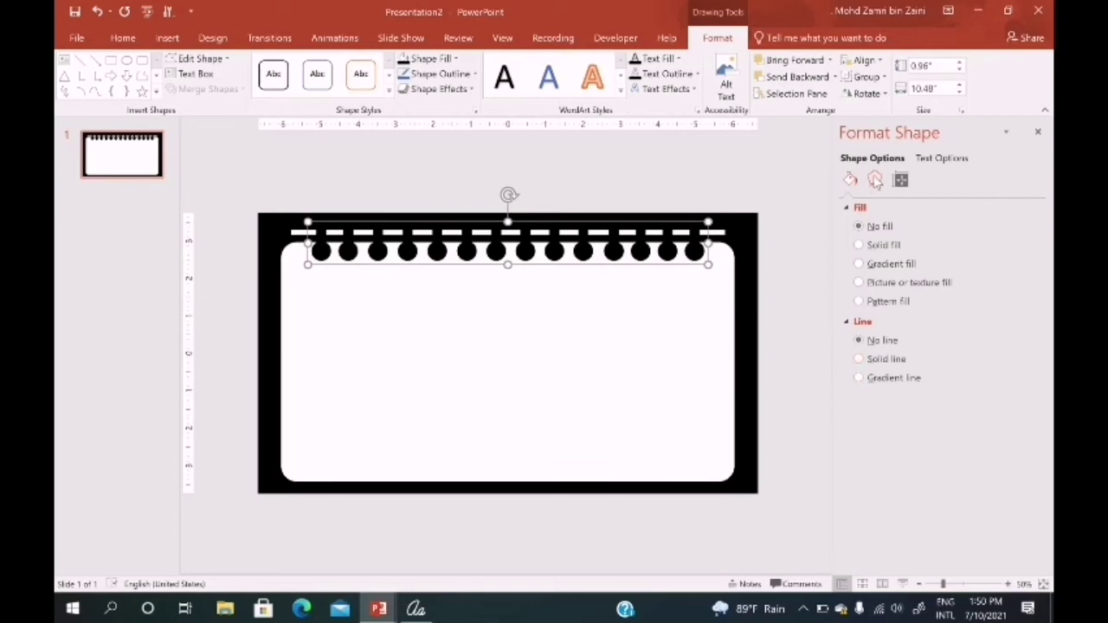
left_click(873, 179)
left_click(870, 208)
left_click(1020, 224)
left_click(982, 377)
left_click(1020, 224)
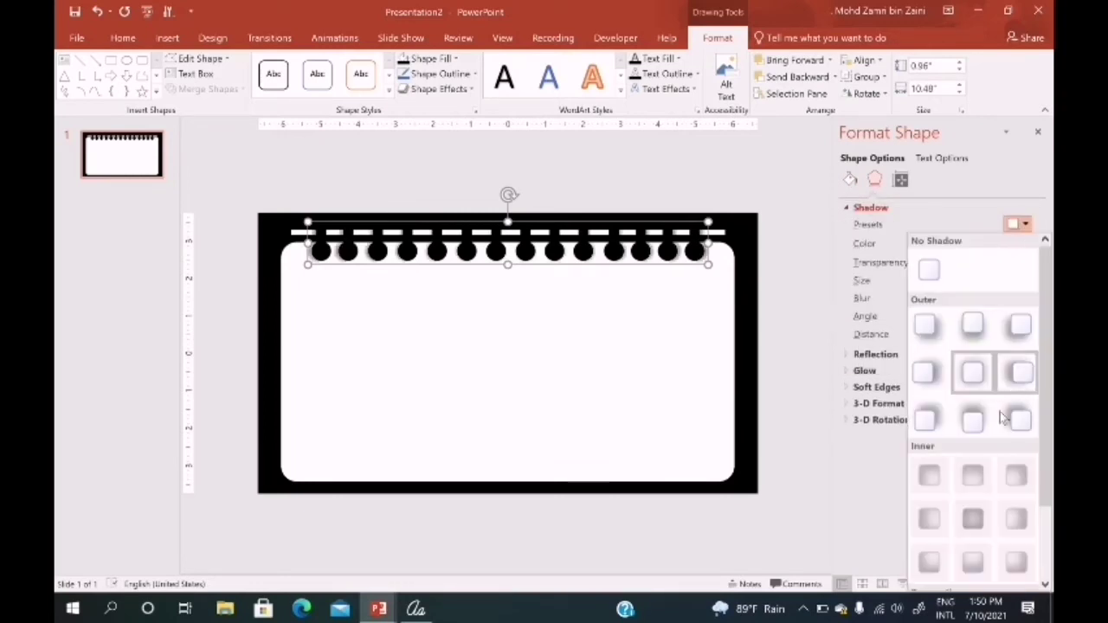
left_click(987, 376)
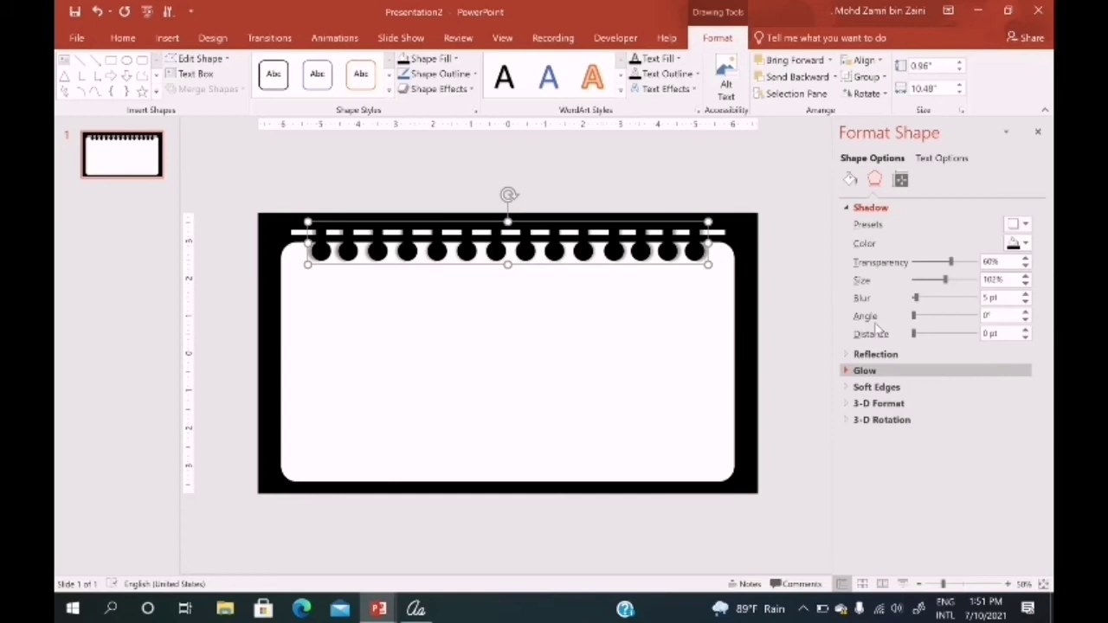
Apply a shadow preset to the white binding strip
left_click(718, 234)
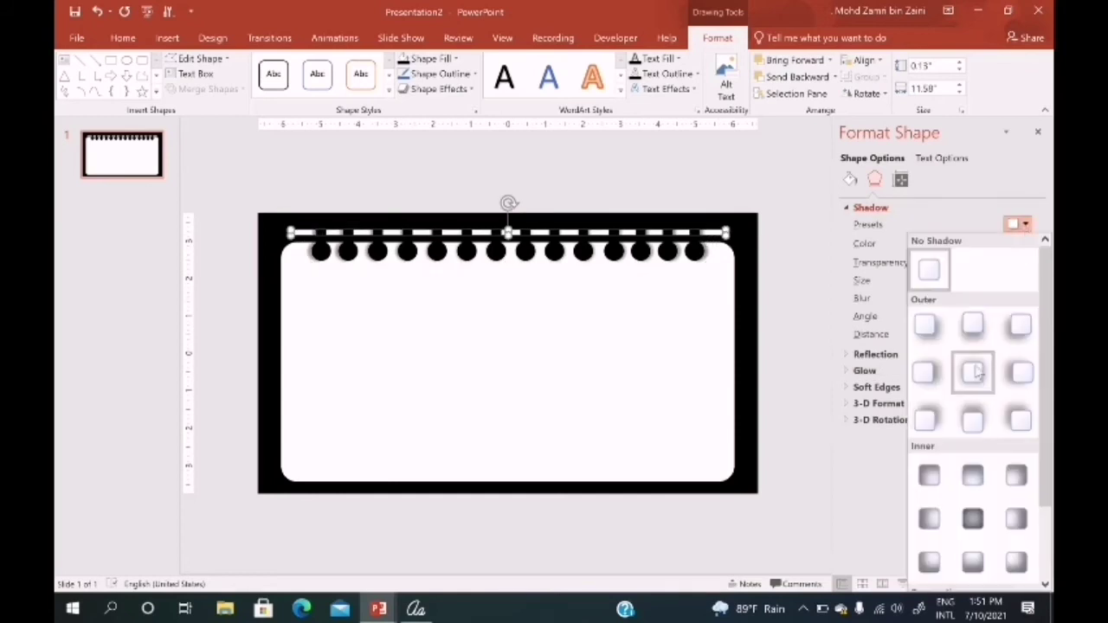
left_click(973, 372)
left_click(1017, 224)
left_click(973, 481)
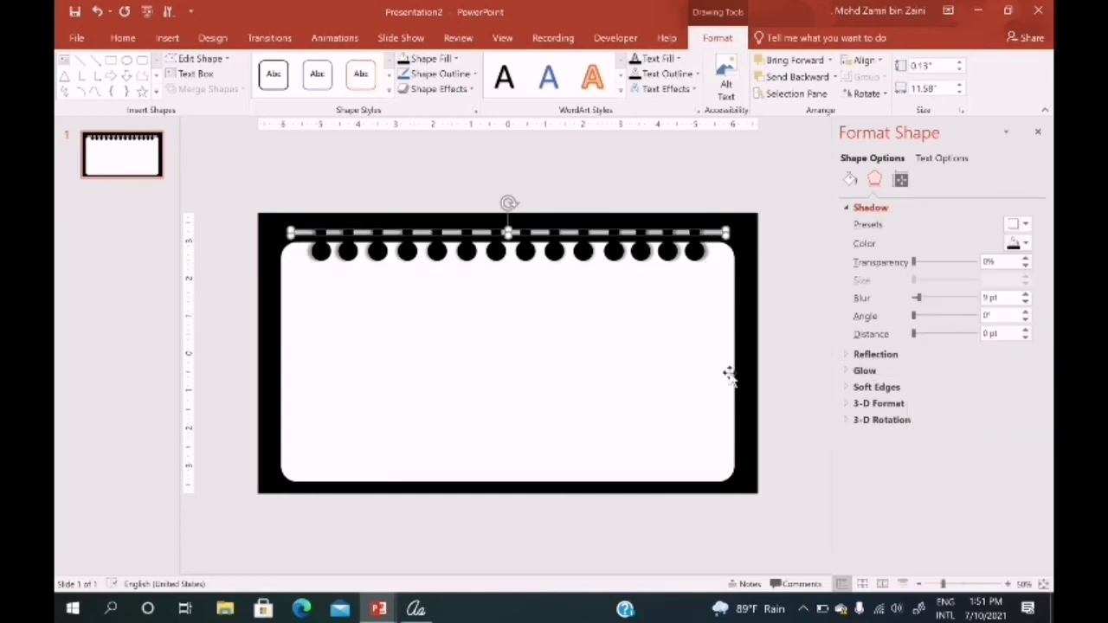
Give the white page an Inside Center inner shadow
left_click(574, 298)
left_click(1026, 224)
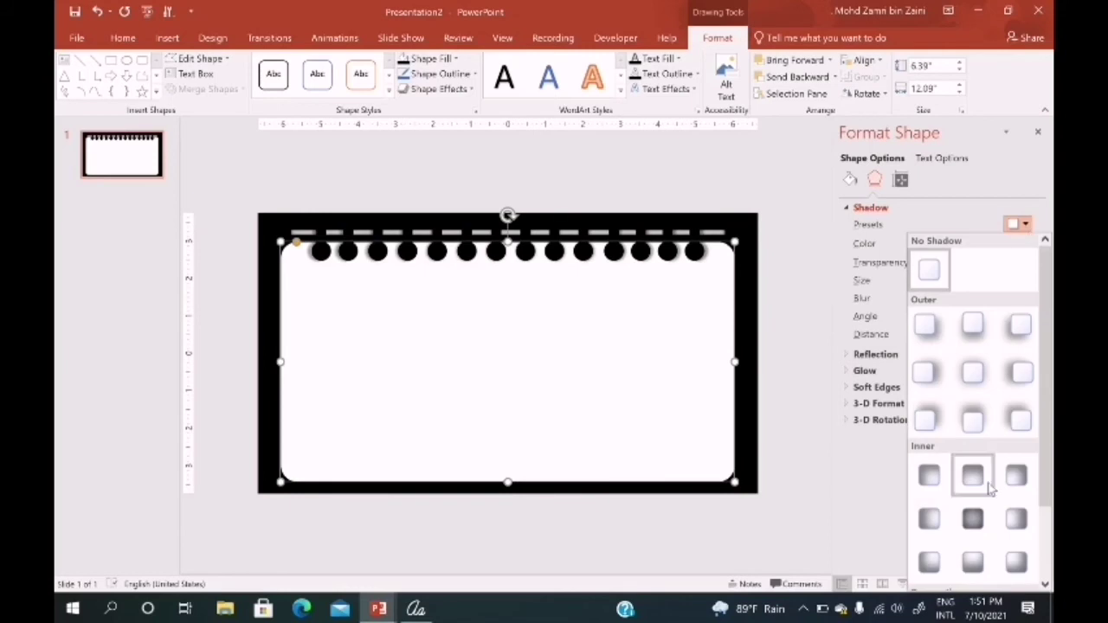
left_click(974, 514)
left_click(249, 300)
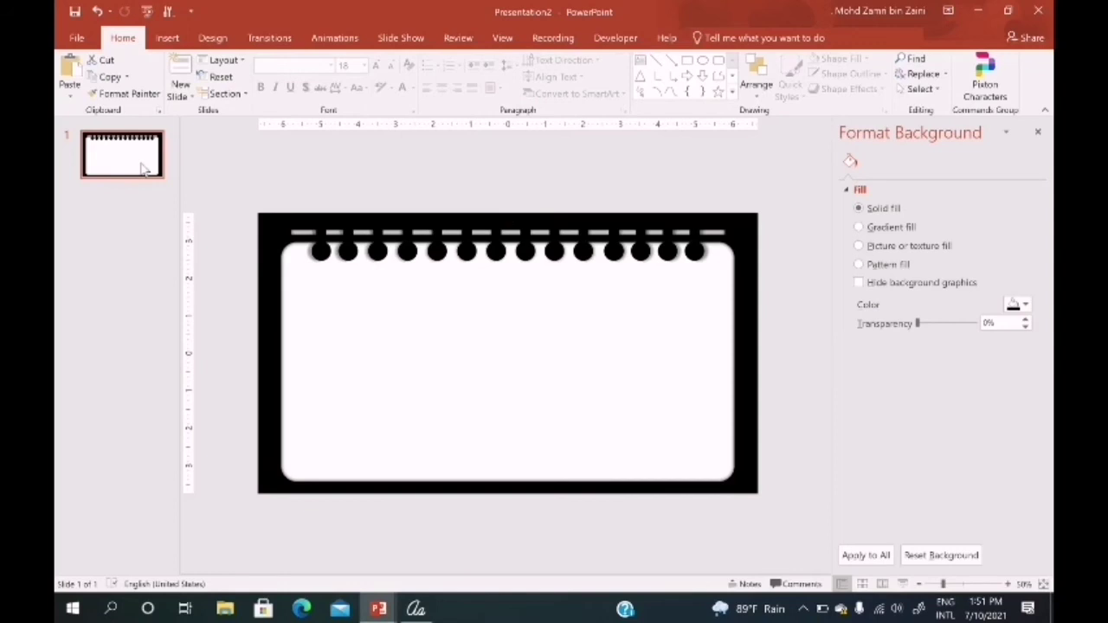
Duplicate the notebook slide four times via Duplicate Slide for five slides, then return to slide 1
key("ctrl+v")
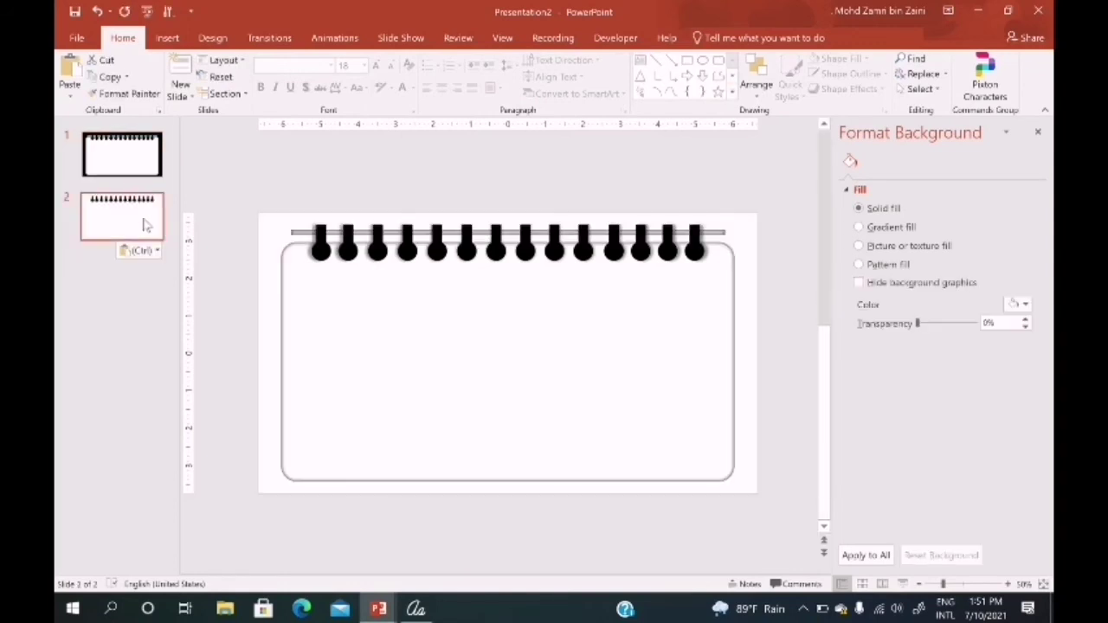
key("Delete")
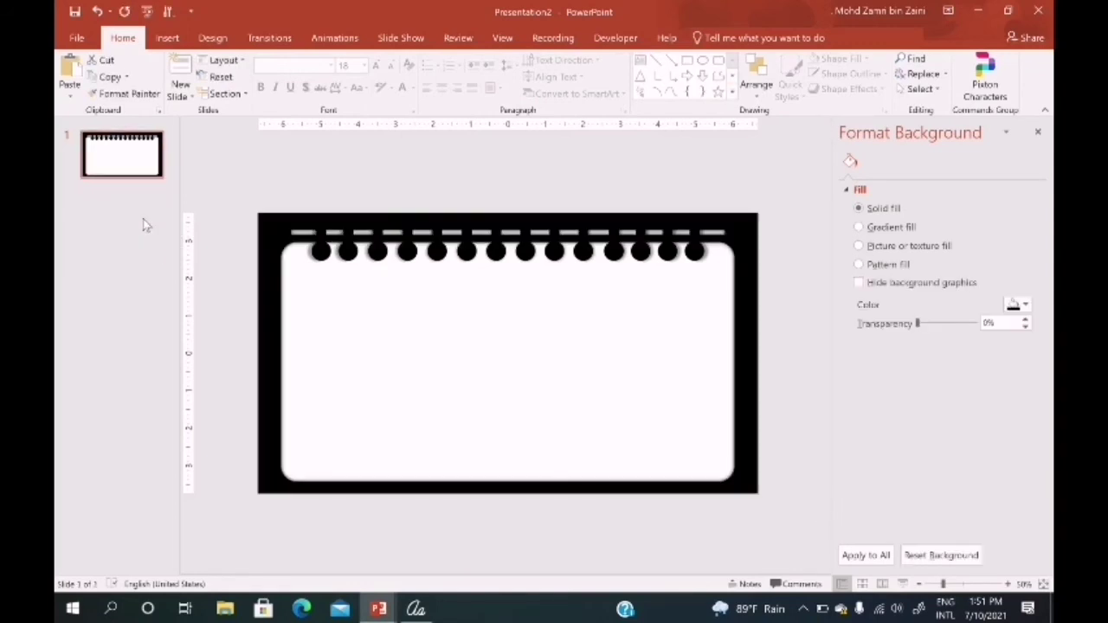
right_click(133, 169)
left_click(173, 264)
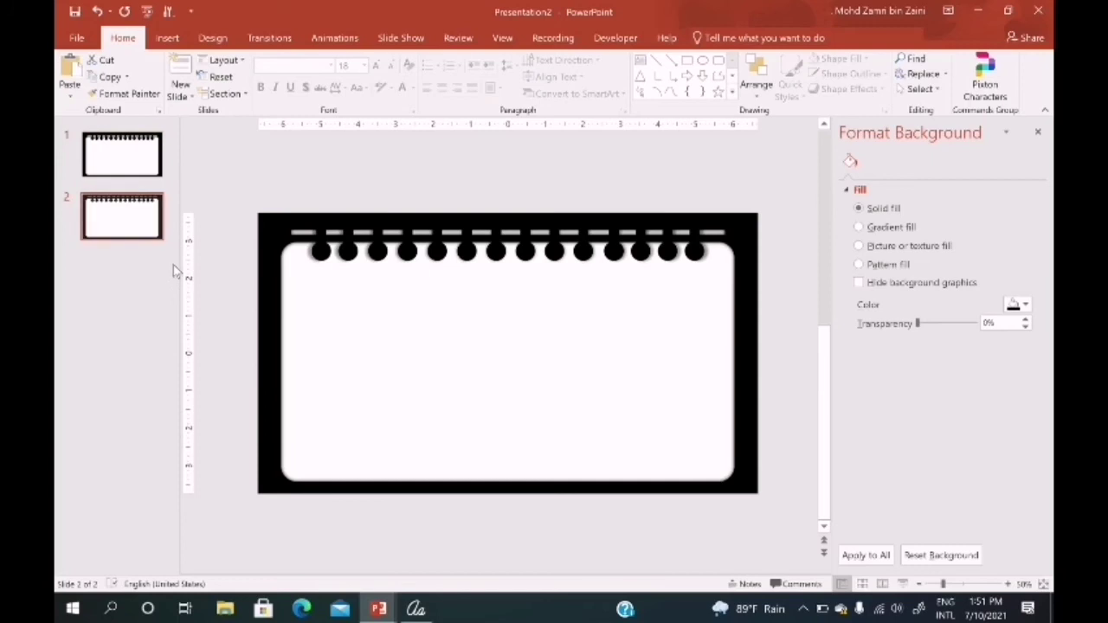
right_click(138, 227)
left_click(188, 330)
right_click(124, 280)
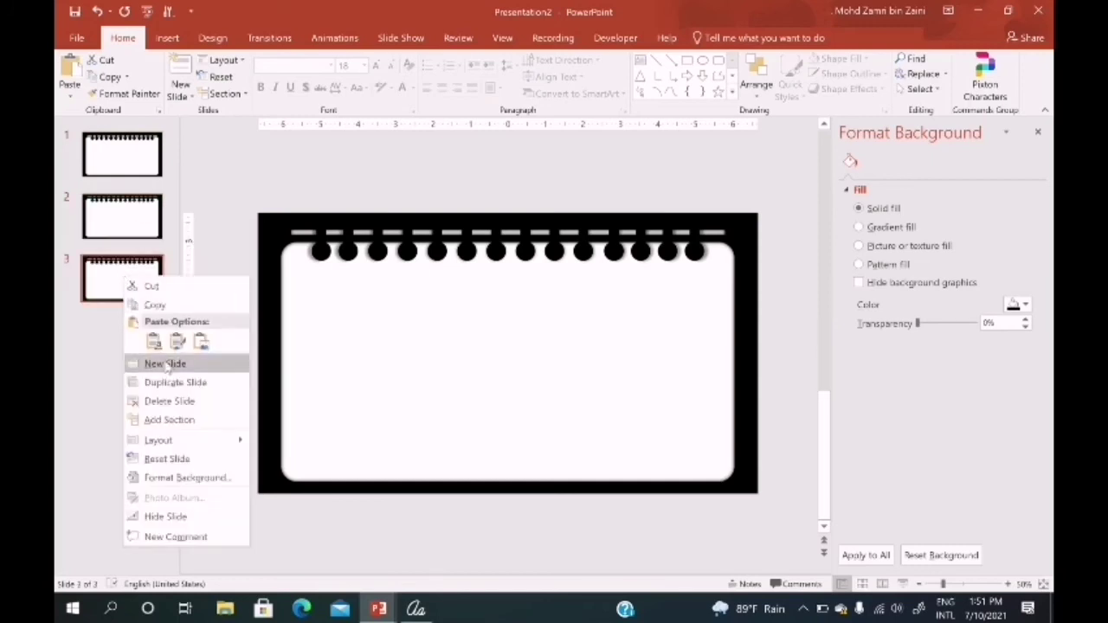
left_click(182, 381)
right_click(126, 349)
left_click(173, 181)
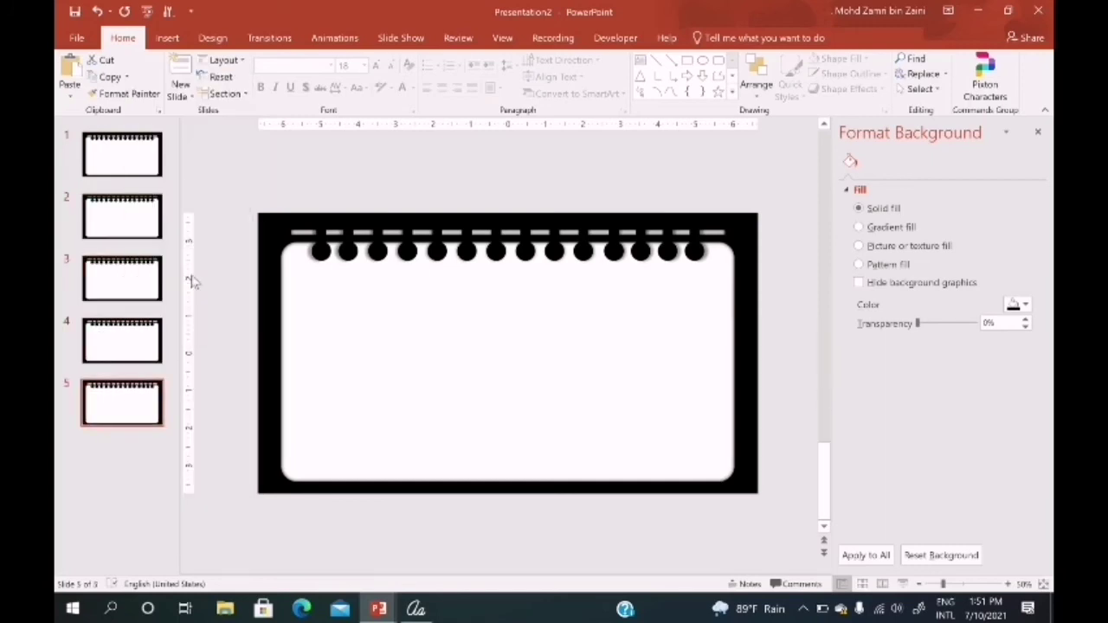
left_click(133, 155)
left_click(268, 39)
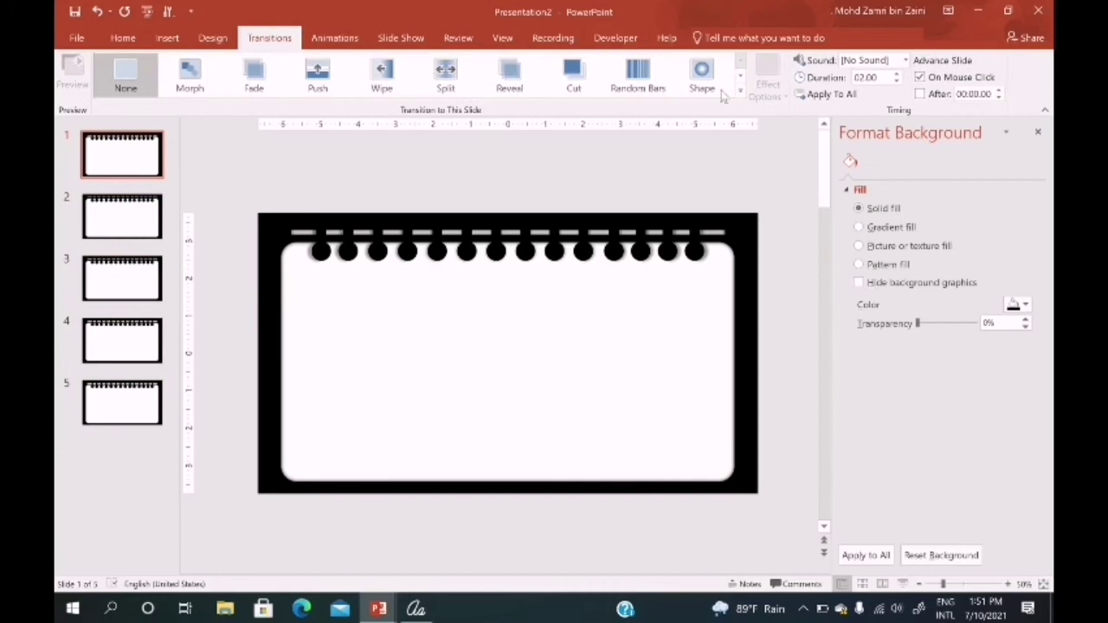
Apply the Glitter transition to slide 1 and Drape to slides 2 and 3
left_click(740, 89)
left_click(638, 235)
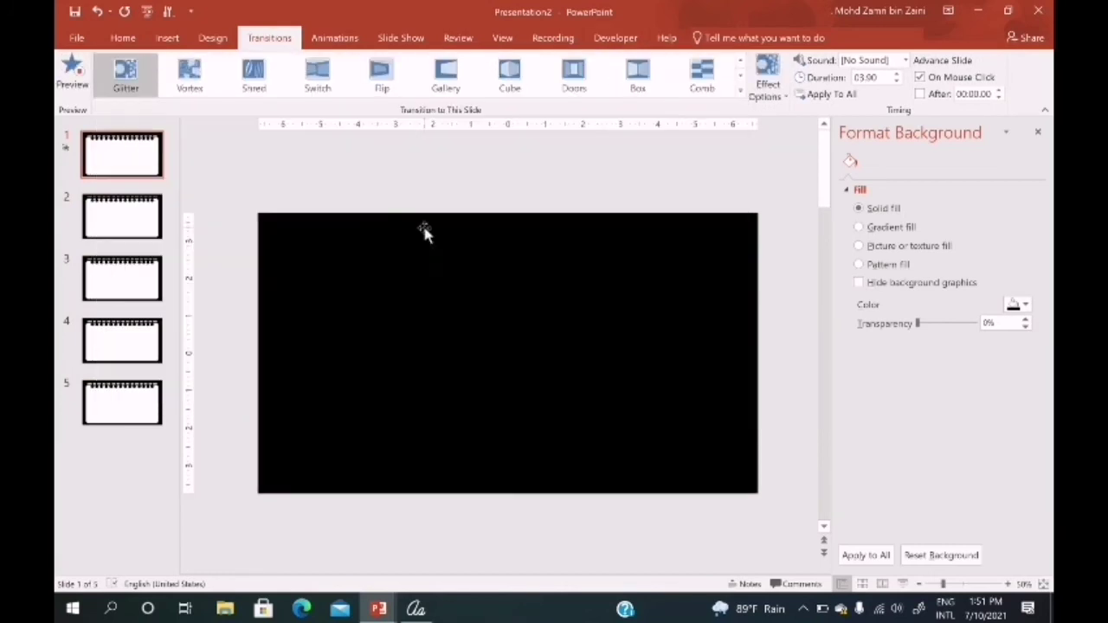
left_click(126, 218)
left_click(740, 97)
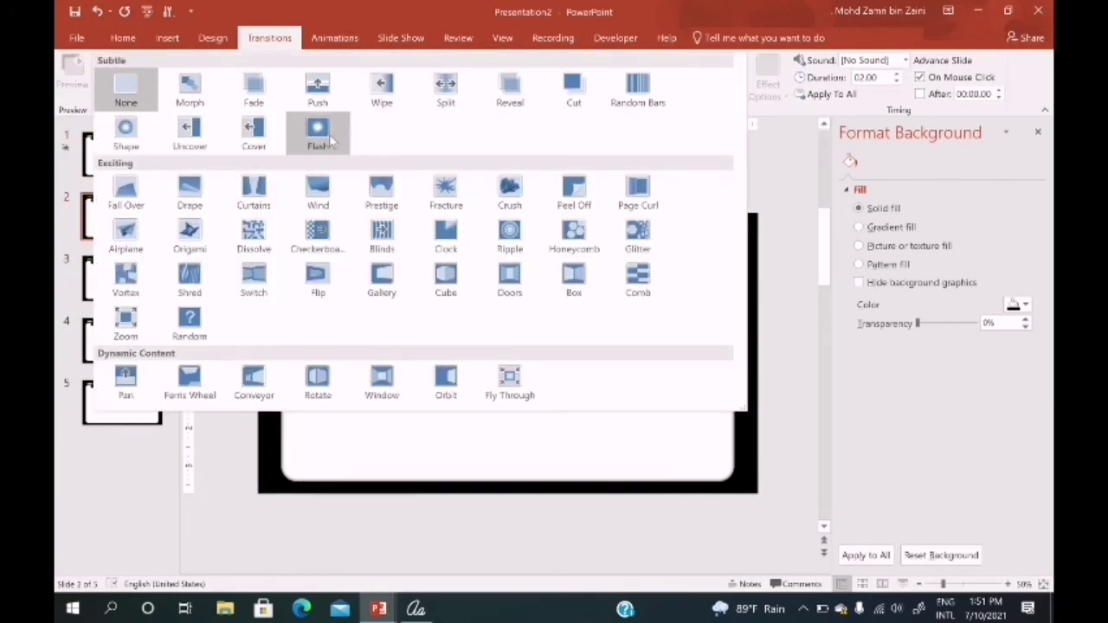
left_click(200, 186)
left_click(142, 285)
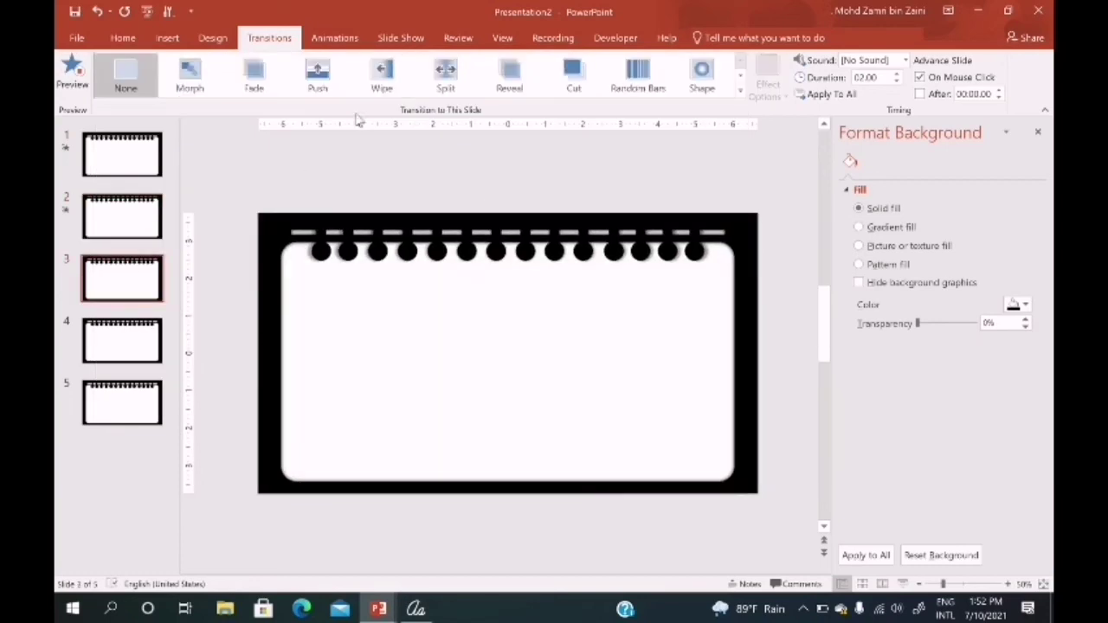
left_click(740, 97)
left_click(195, 191)
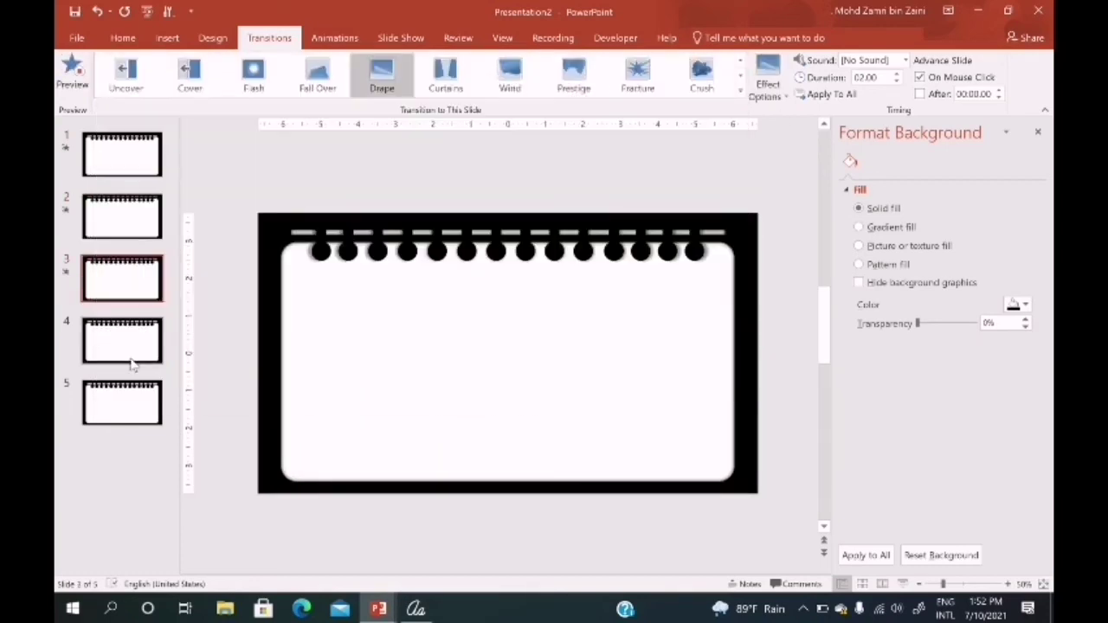
Give slide 4 a transition from the gallery and apply Drape to slide 5
left_click(121, 340)
left_click(739, 94)
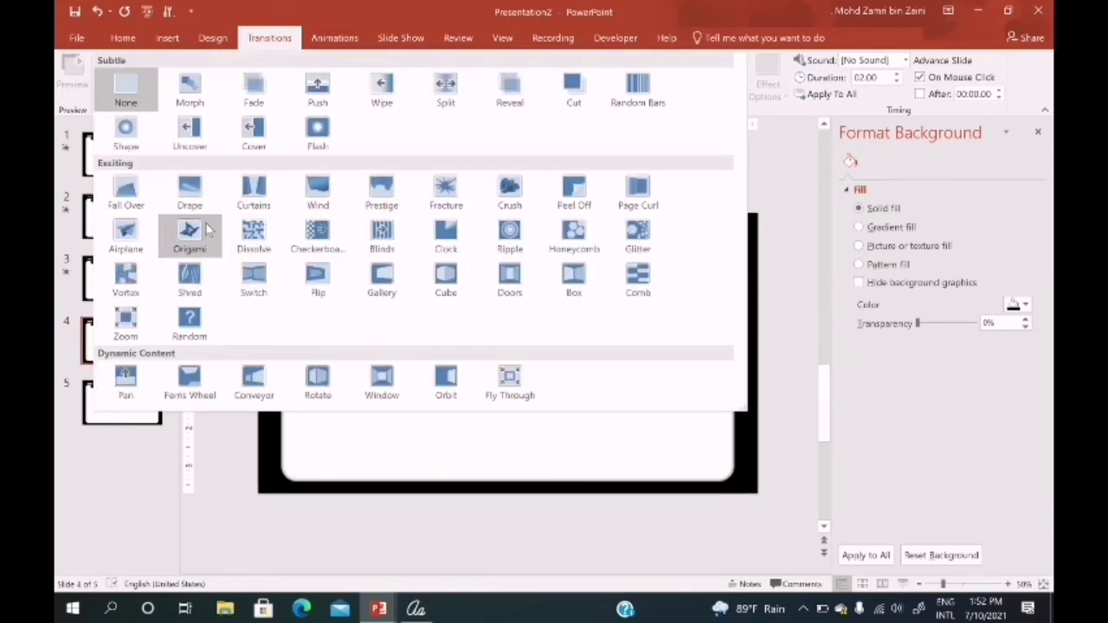
left_click(190, 238)
left_click(121, 403)
left_click(738, 92)
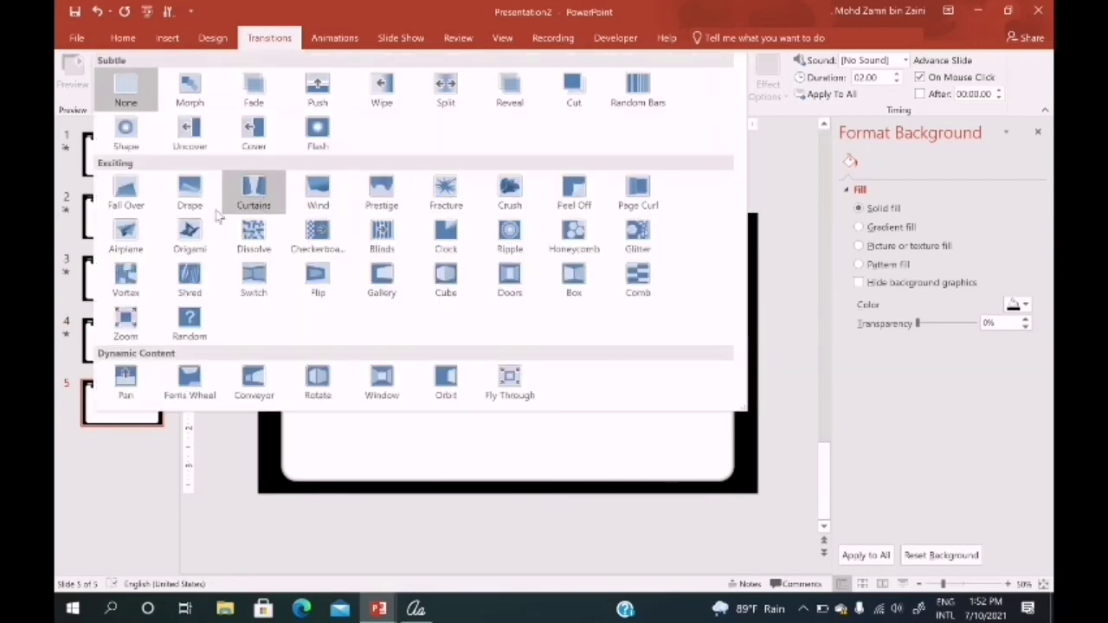
left_click(256, 191)
Return to slide 1 and select its white page shape
left_click(125, 164)
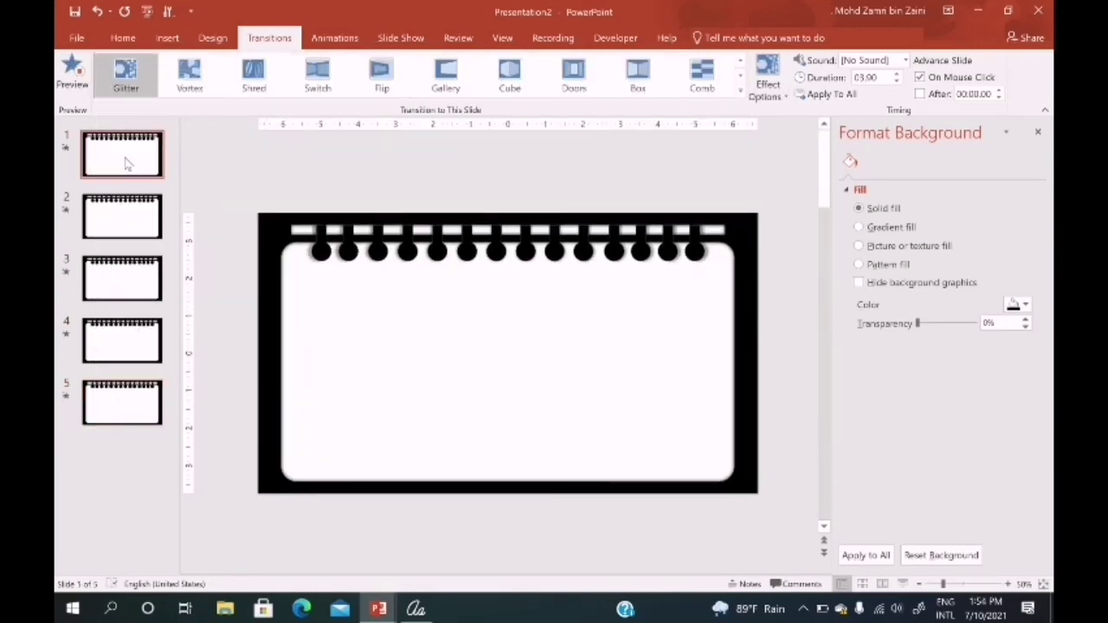
left_click(444, 334)
left_click(166, 39)
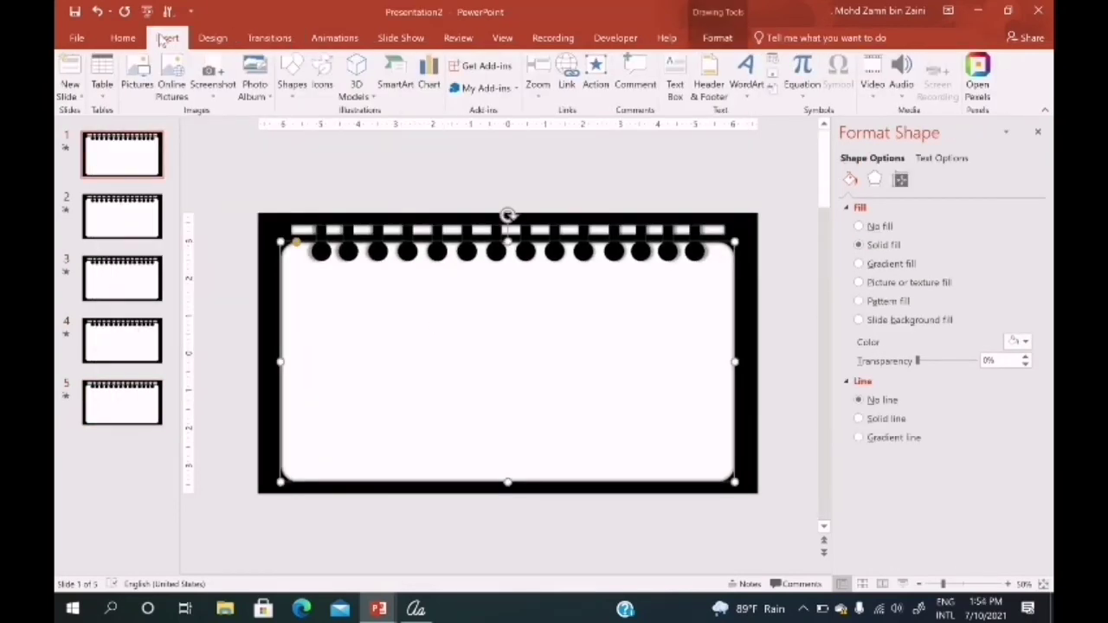
Insert a WordArt title on slide 1 with the author's name and 'UltraSketchBook266'
left_click(746, 78)
left_click(926, 258)
key("BackSpace")
type("Zamri UltraS")
key("BackSpace")
key("BackSpace")
type("UltraSketchBook266")
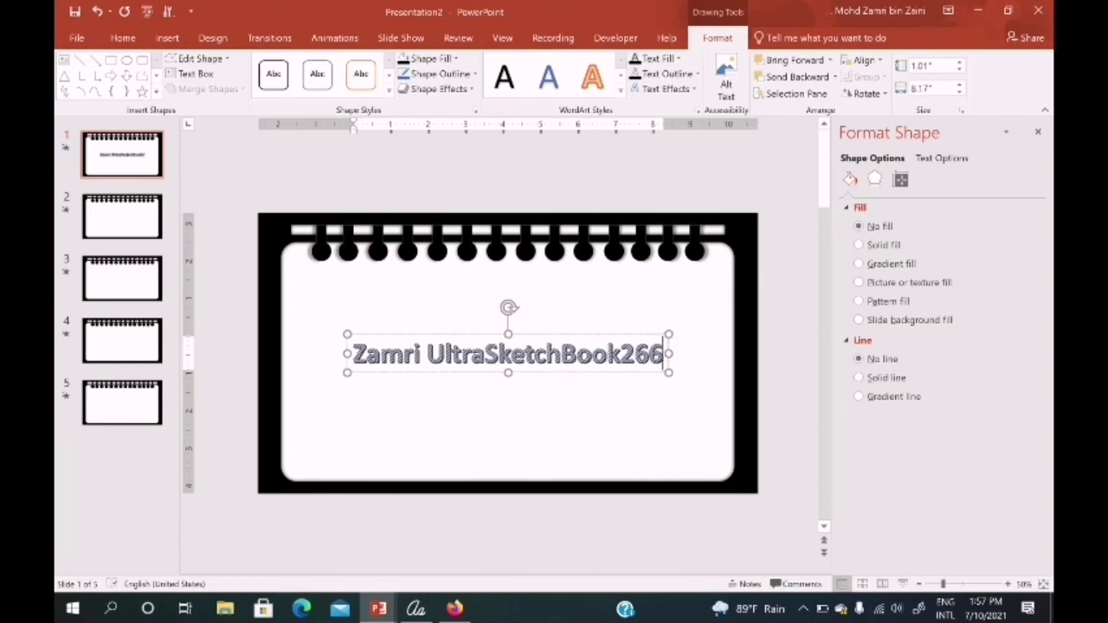
left_click(434, 333)
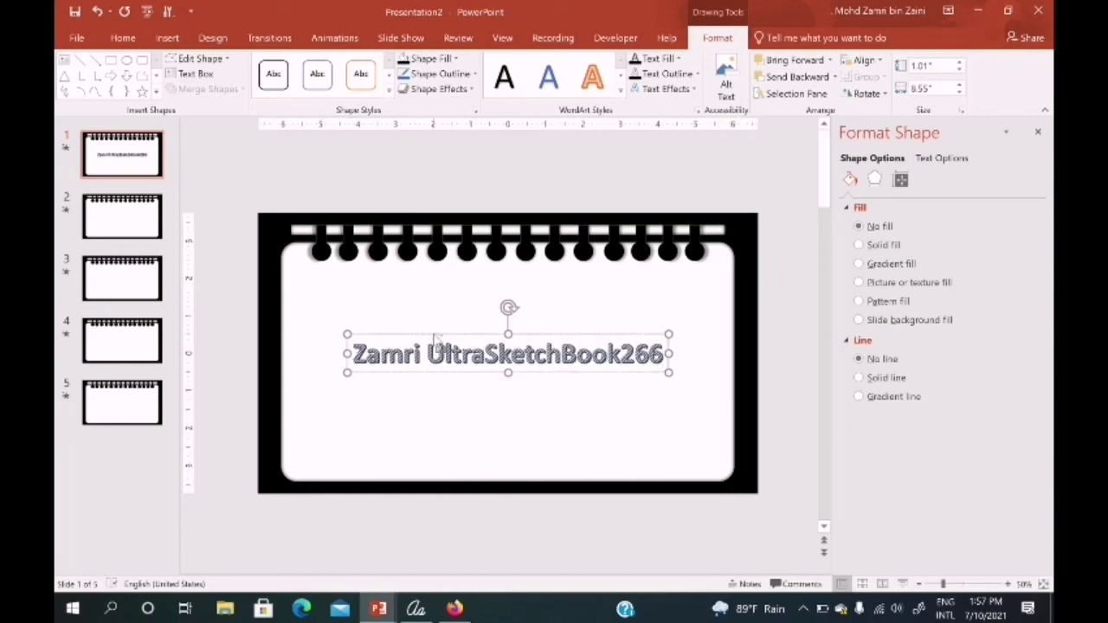
Paste the WordArt onto slide 2 and change its text to the Page1 label
left_click(149, 235)
left_click(438, 341)
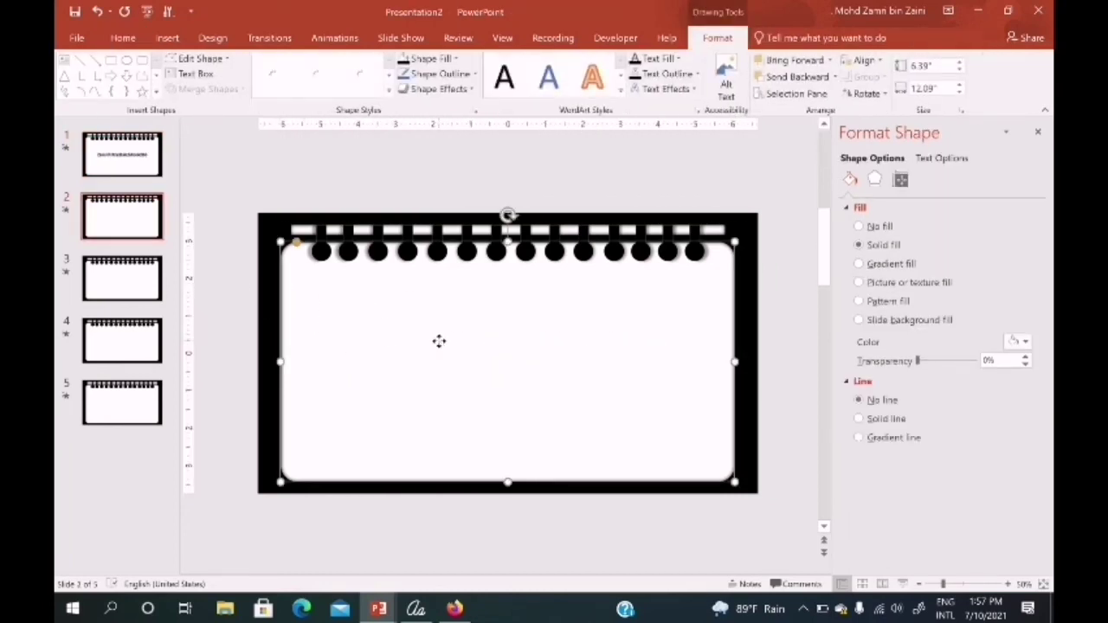
key("ctrl+v")
type("page")
key("BackSpace")
key("BackSpace")
key("BackSpace")
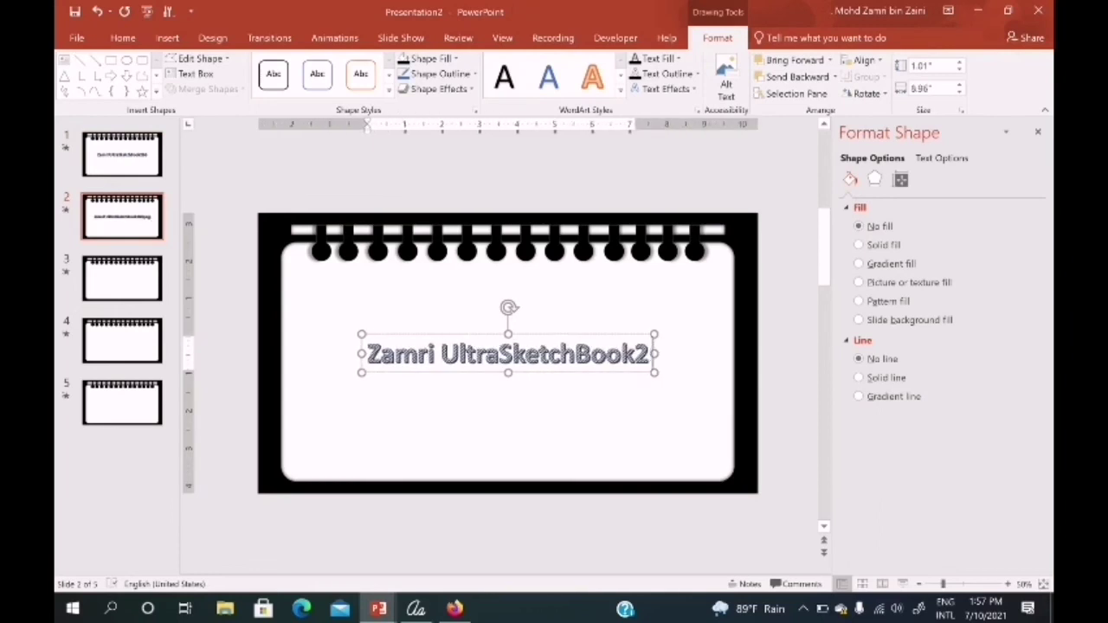
key("BackSpace")
key("BackSpace")
key("BackSpace")
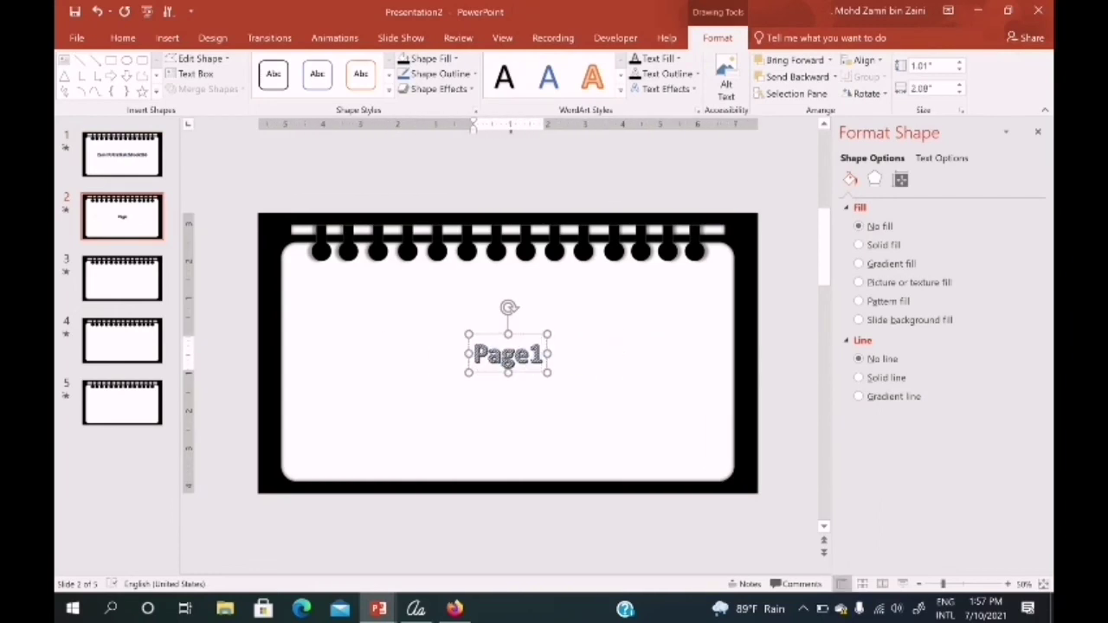
left_click(495, 335)
Paste the page label onto slides 3 and 4 and edit their text
left_click(152, 298)
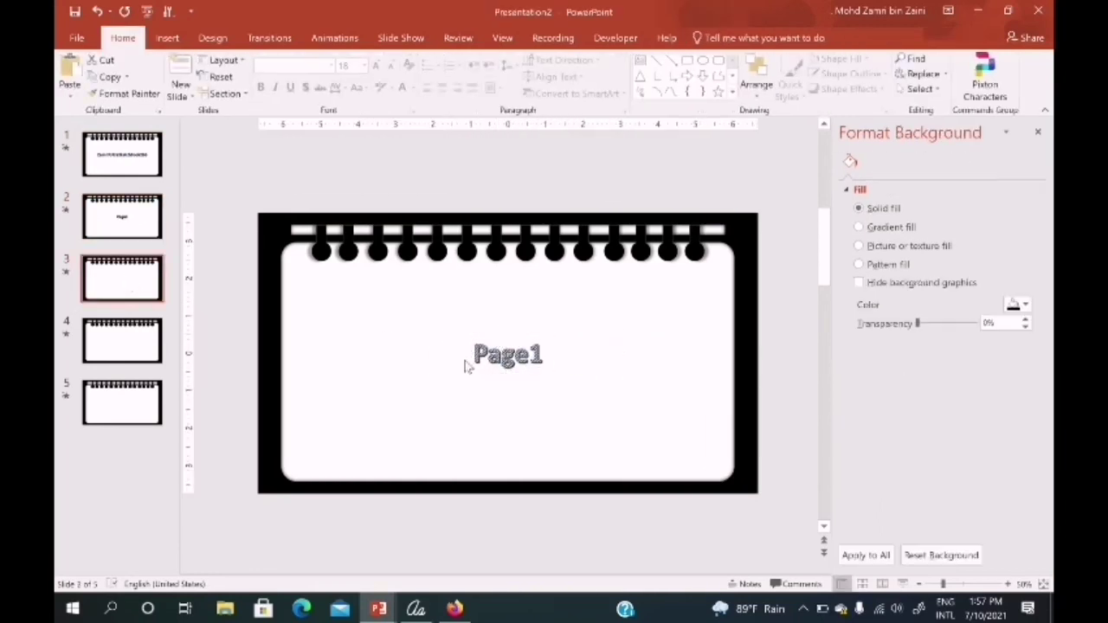
left_click(453, 354)
key("ctrl+v")
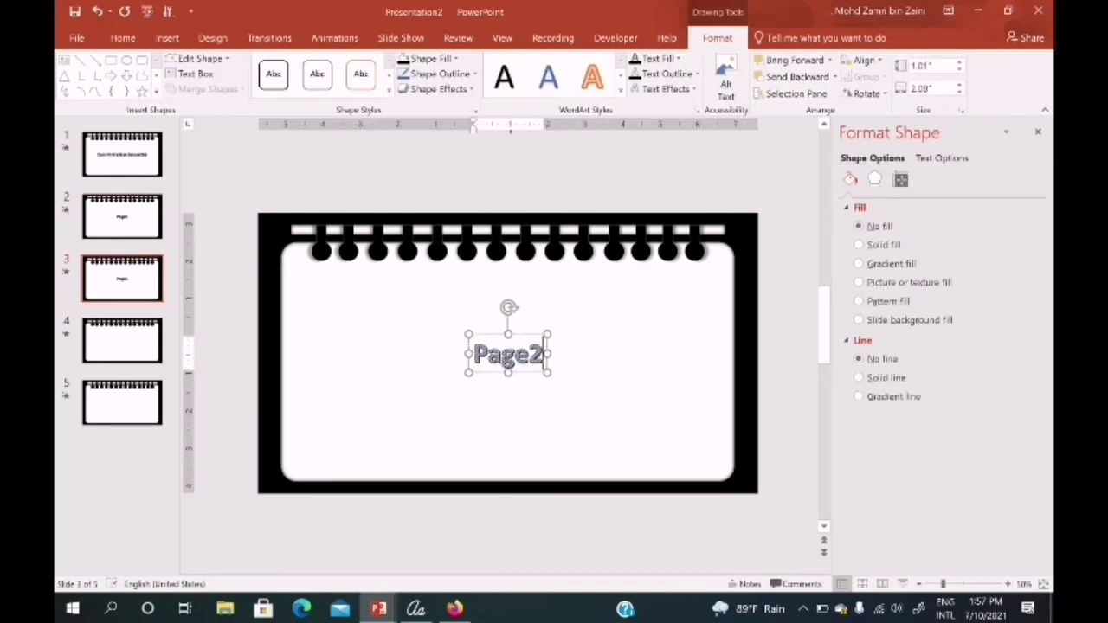
left_click(120, 346)
left_click(473, 361)
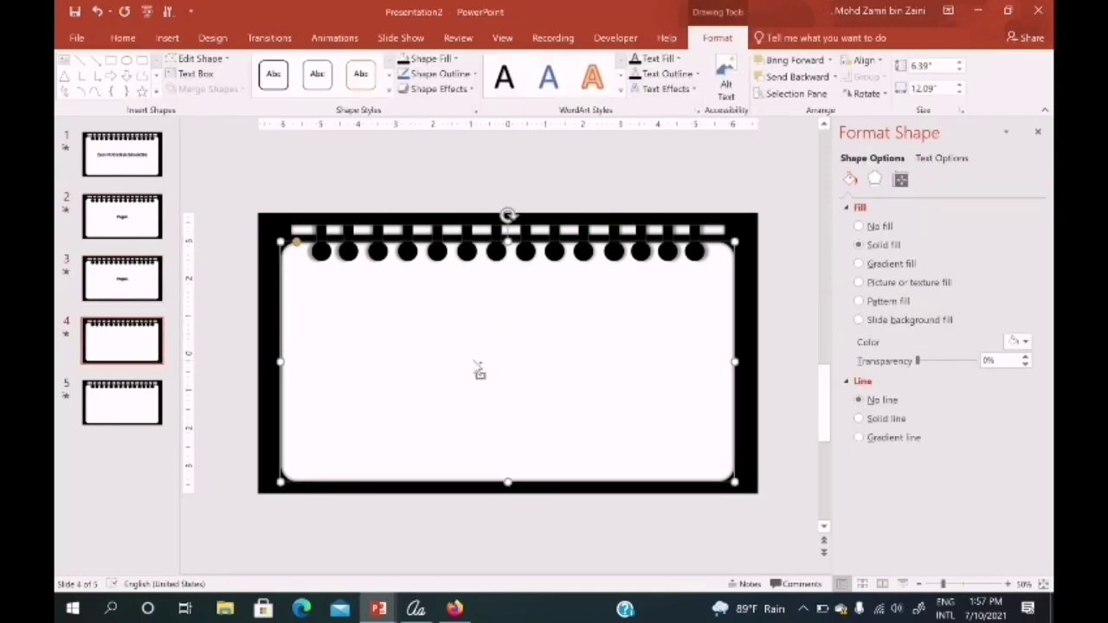
key("ctrl+v")
left_click(543, 355)
Add the page label to slide 5, then start the slide show from slide 1
left_click(131, 399)
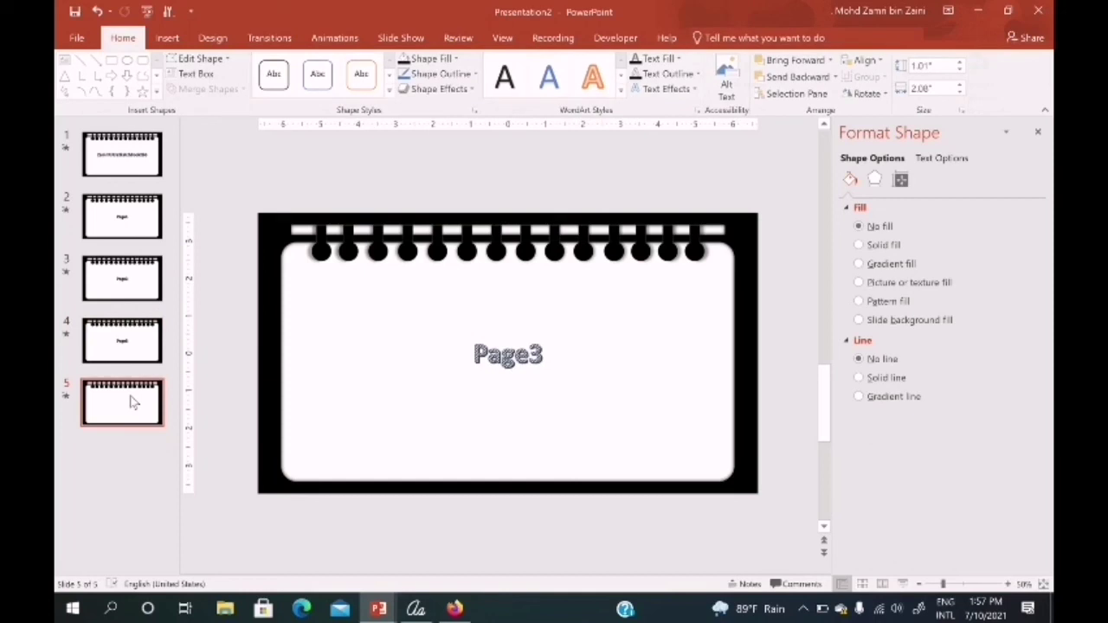
left_click(514, 353)
key("ctrl+v")
left_click(537, 354)
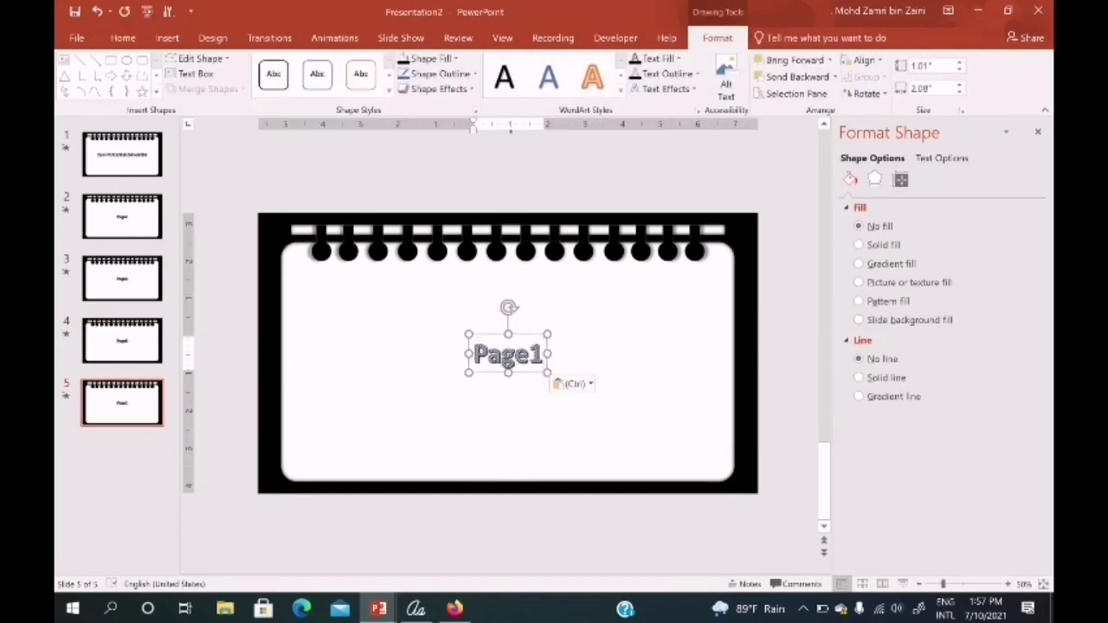
left_click(146, 174)
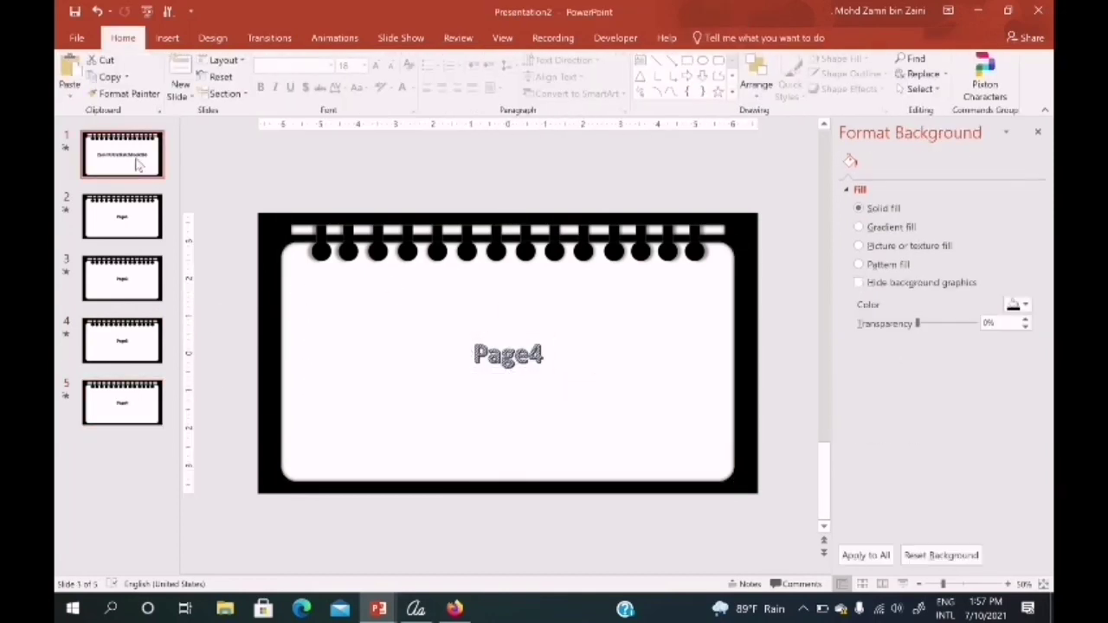
left_click(903, 585)
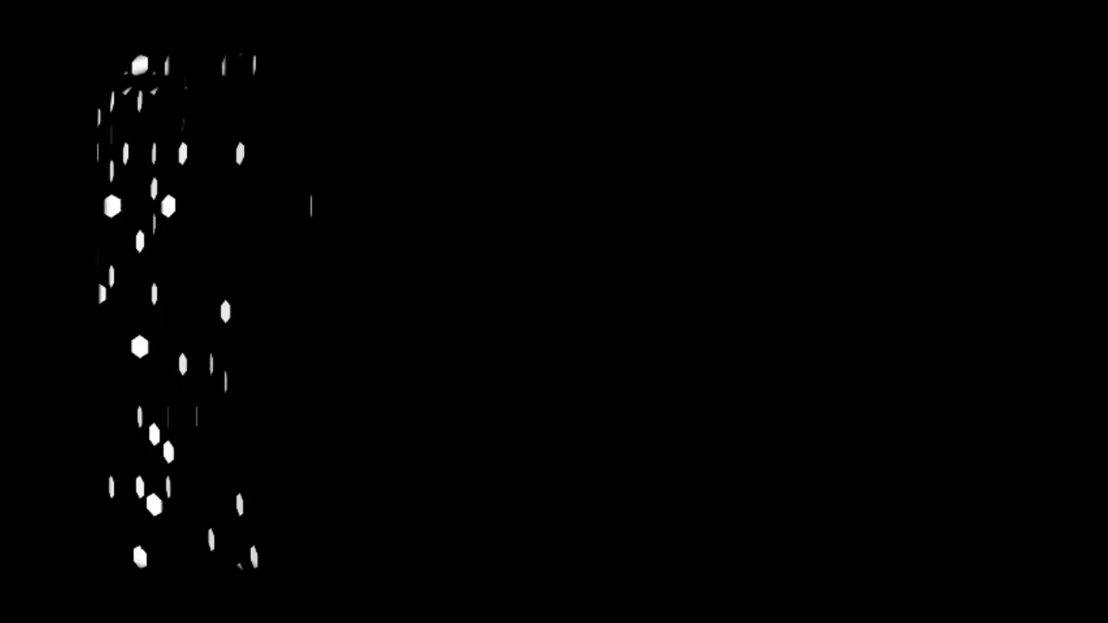